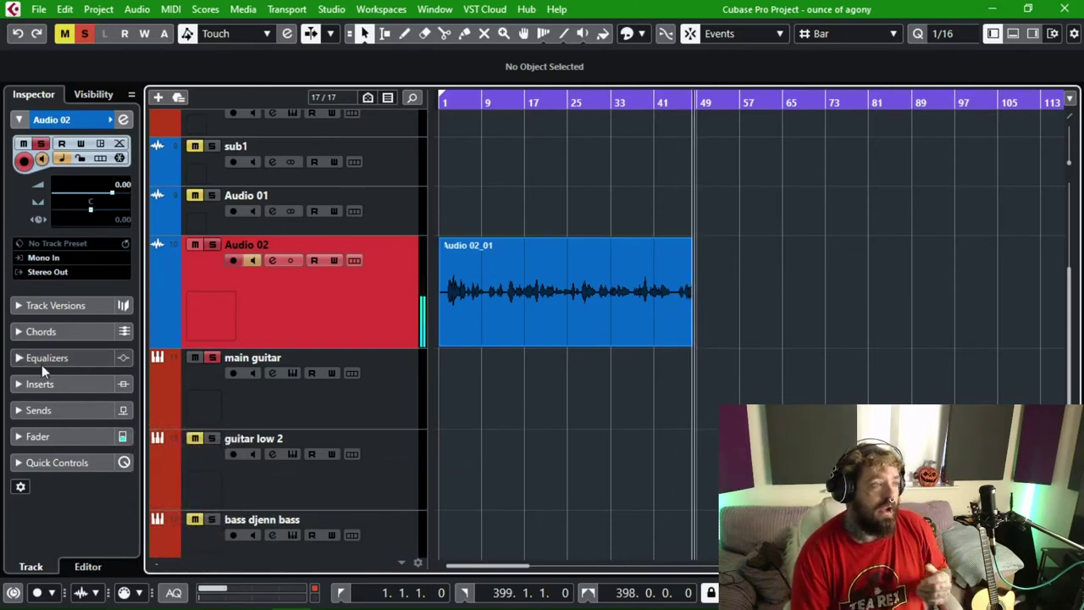
Open The Odin II instrument on the main guitar track and look through its guitar mode list.
{"action": "left_click", "coordinate": [292, 372]}
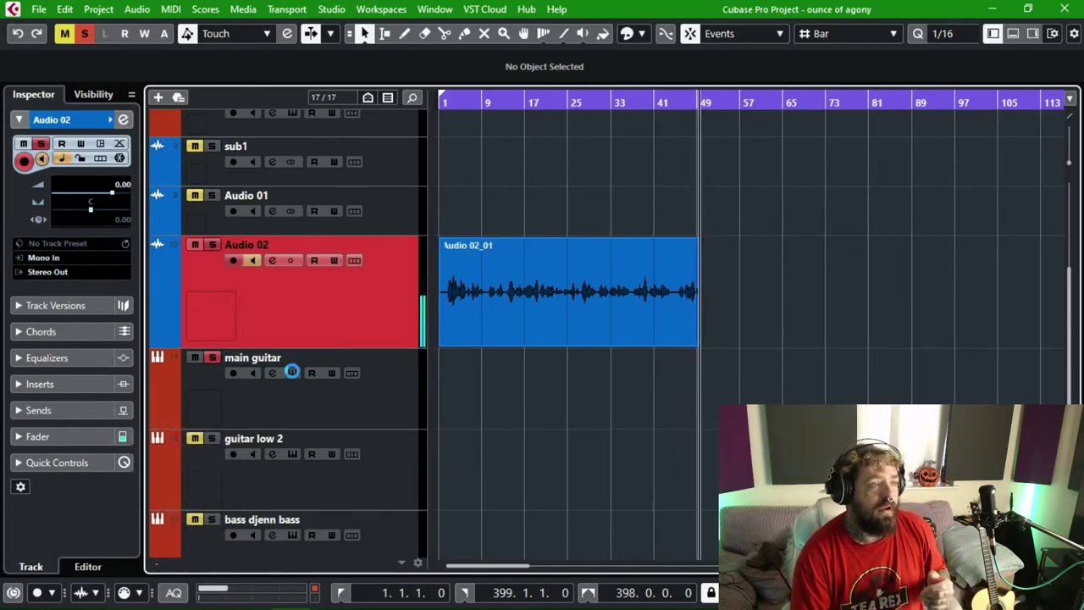
{"action": "left_click_drag", "start_coordinate": [485, 58], "coordinate": [385, 51]}
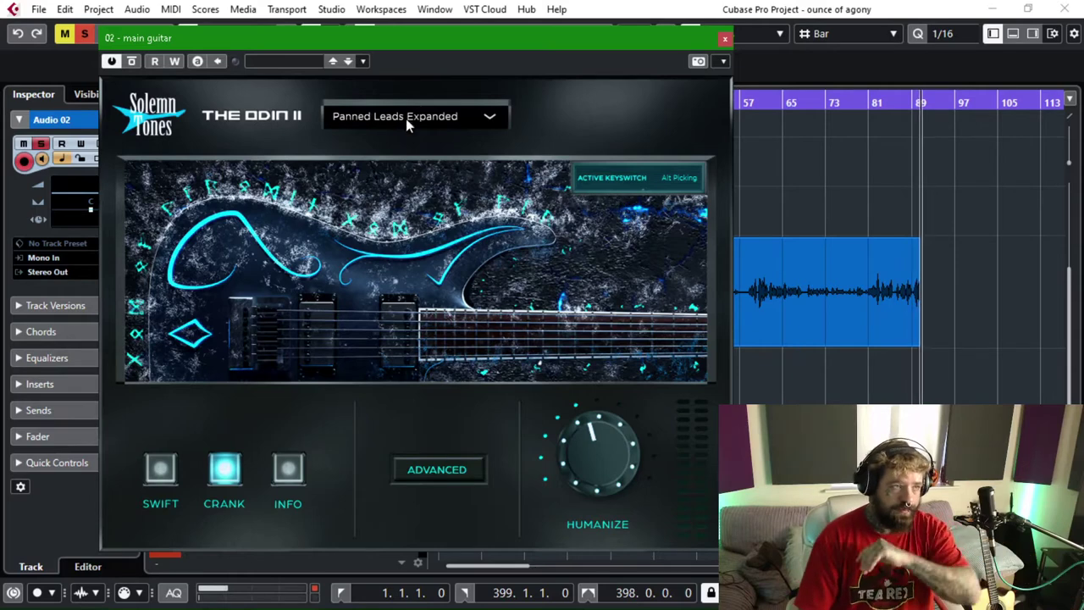
{"action": "left_click", "coordinate": [457, 121]}
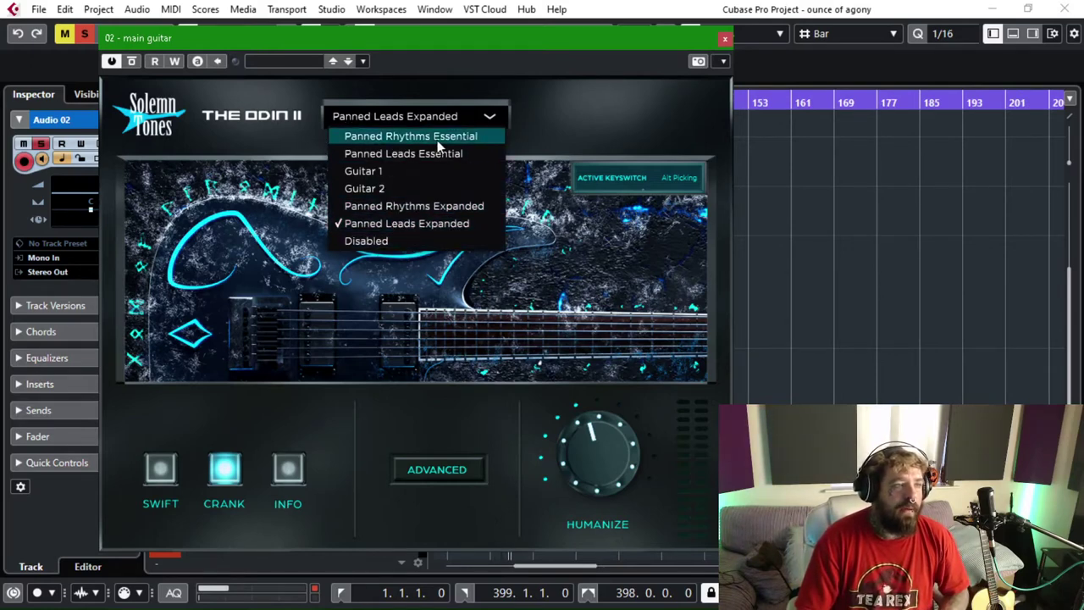
{"action": "left_click", "coordinate": [580, 120]}
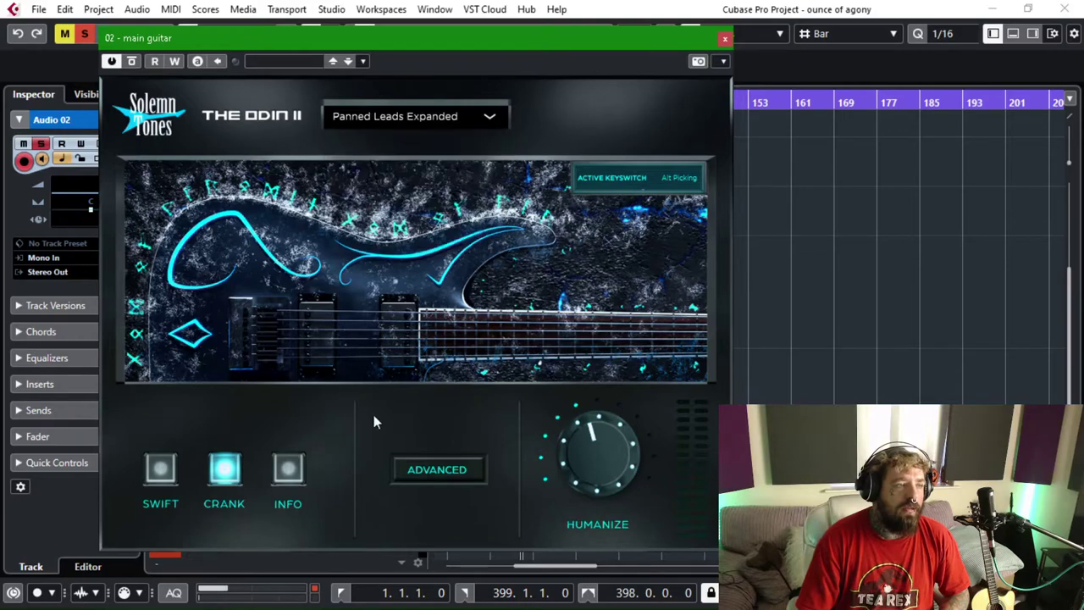
Review The Odin II's keyswitch list, Humanize control and advanced settings, and close the instrument window.
{"action": "left_click", "coordinate": [165, 472]}
{"action": "left_click", "coordinate": [292, 471]}
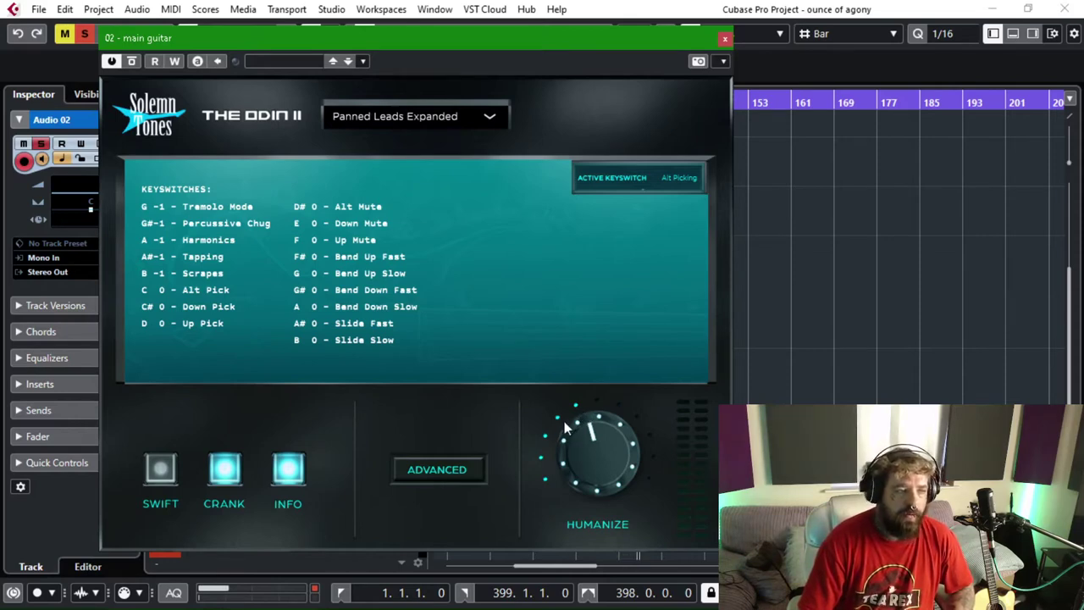
{"action": "left_click_drag", "start_coordinate": [585, 440], "coordinate": [599, 459]}
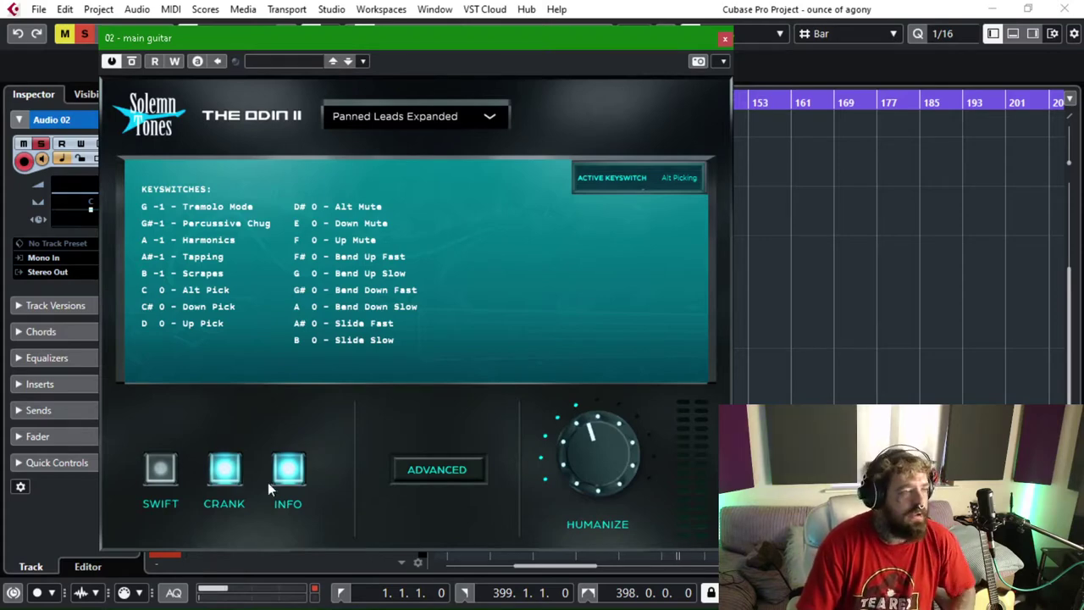
{"action": "left_click", "coordinate": [297, 475]}
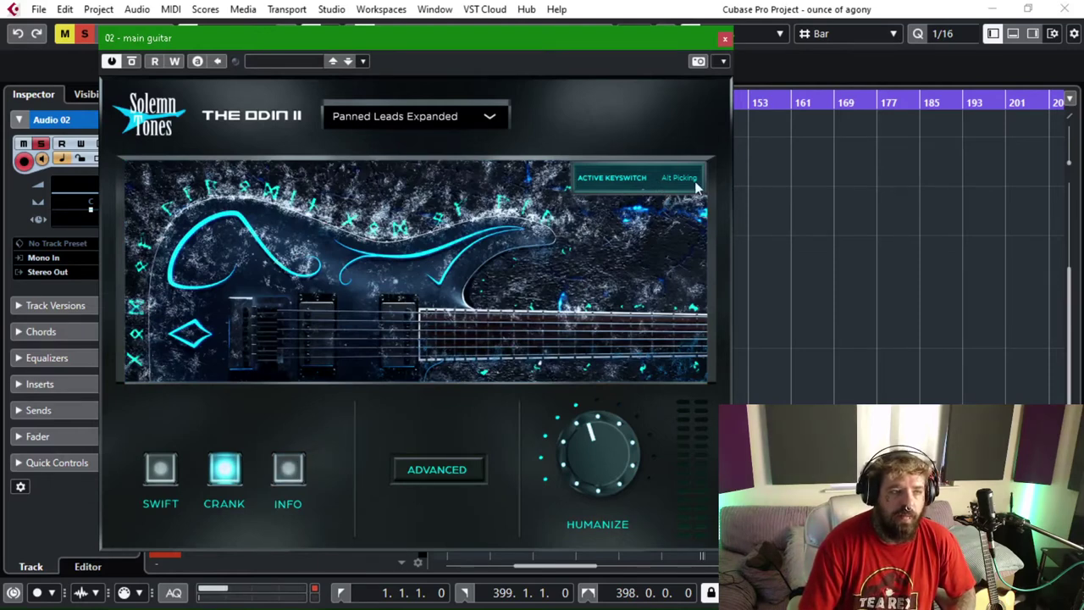
{"action": "left_click", "coordinate": [460, 471]}
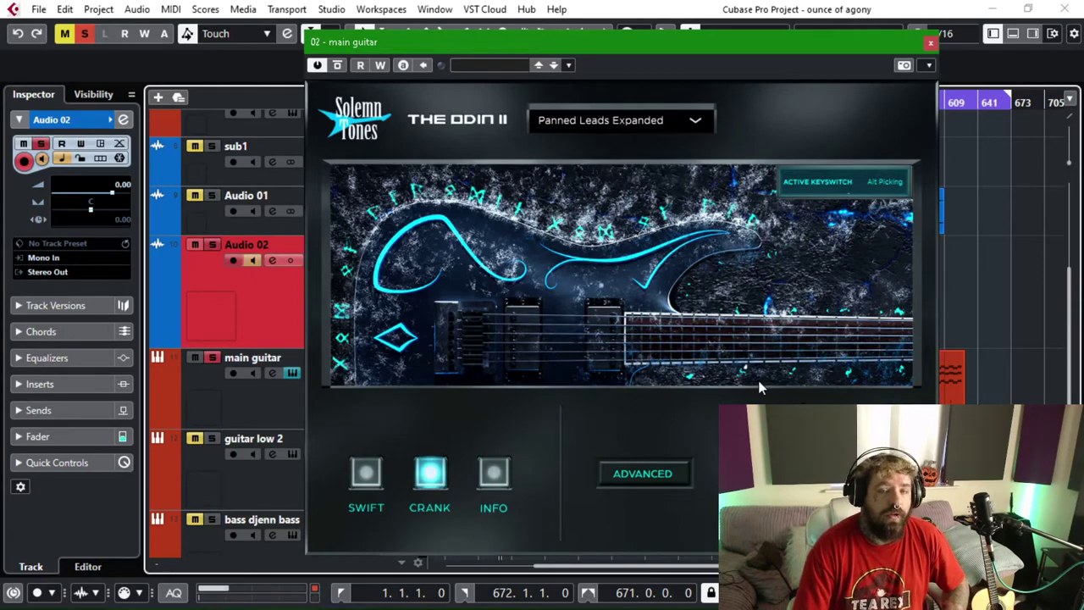
{"action": "left_click", "coordinate": [262, 292]}
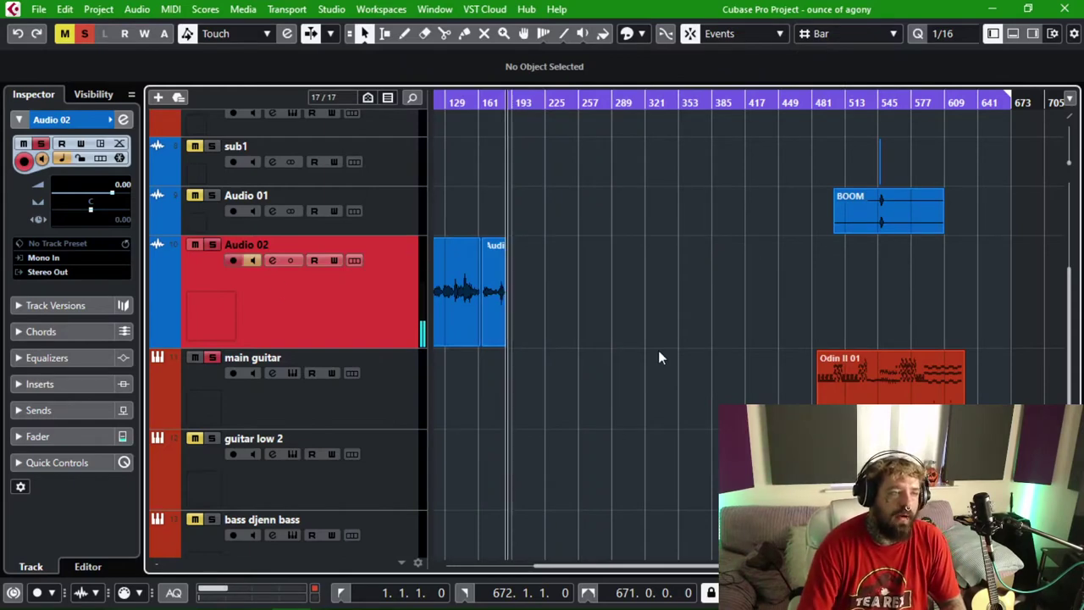
Examine the notes and velocities of the main guitar's Odin II 01 part in the Key Editor, and close the editor.
{"action": "key", "text": "ctrl+e"}
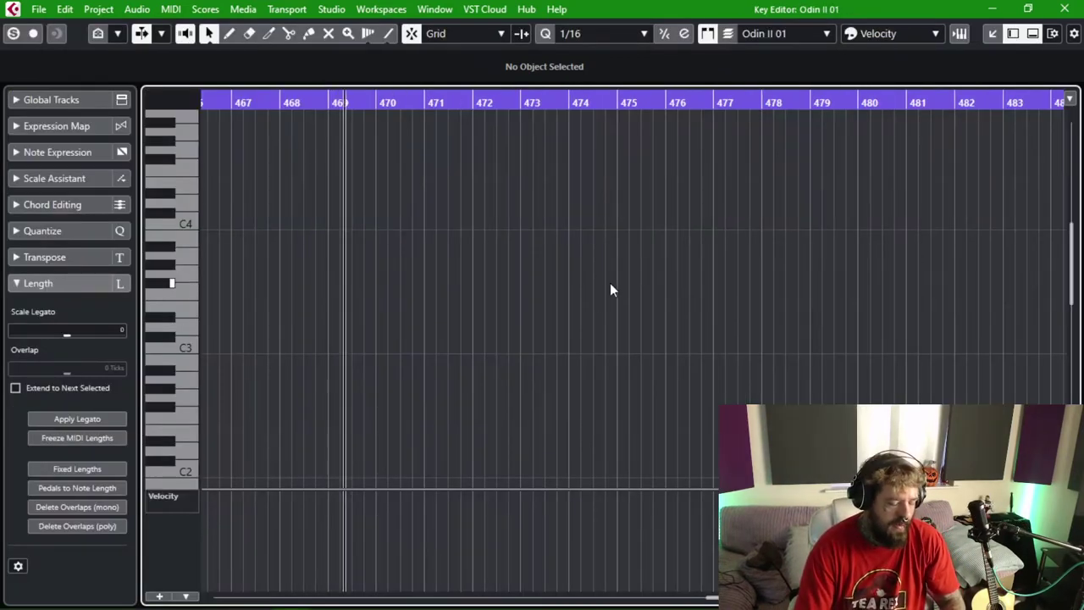
{"action": "scroll", "coordinate": [610, 283], "scroll_direction": "down", "scroll_amount": 3}
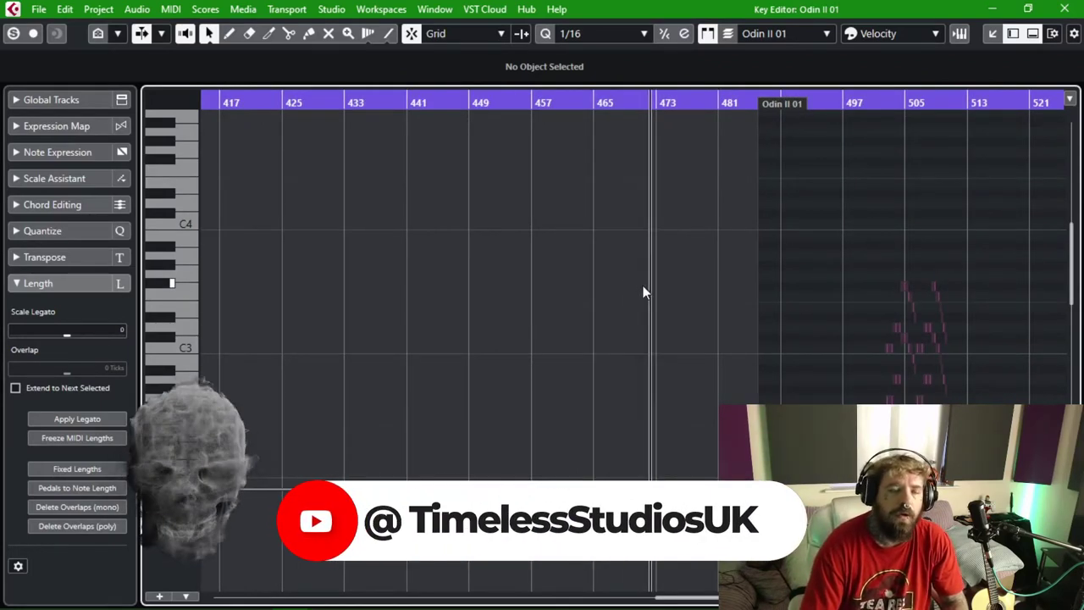
{"action": "key", "text": "h"}
{"action": "key", "text": "h"}
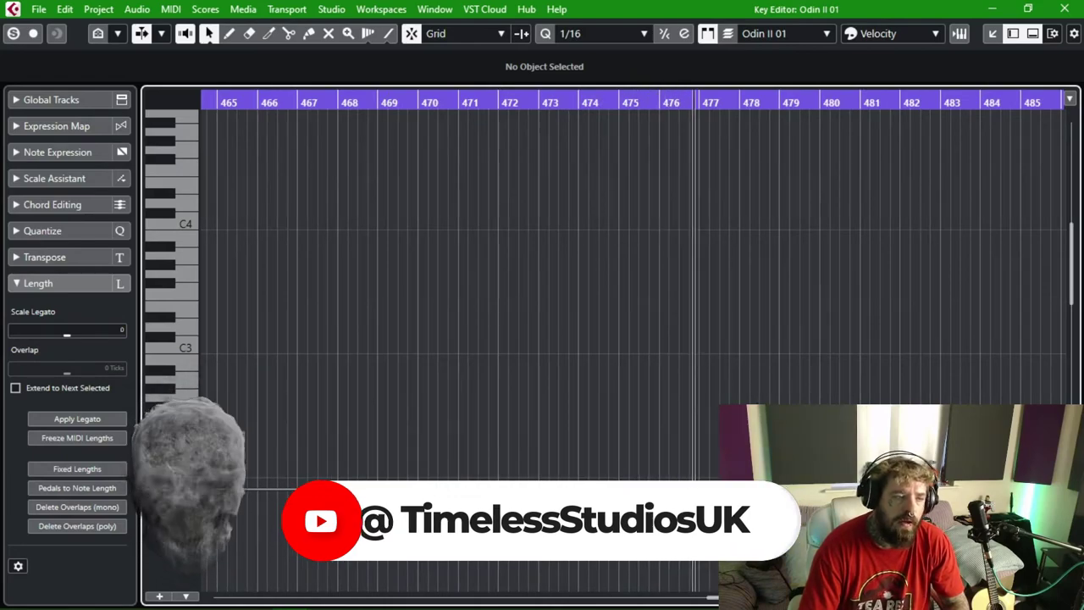
{"action": "scroll", "coordinate": [542, 254], "scroll_direction": "right", "scroll_amount": 10}
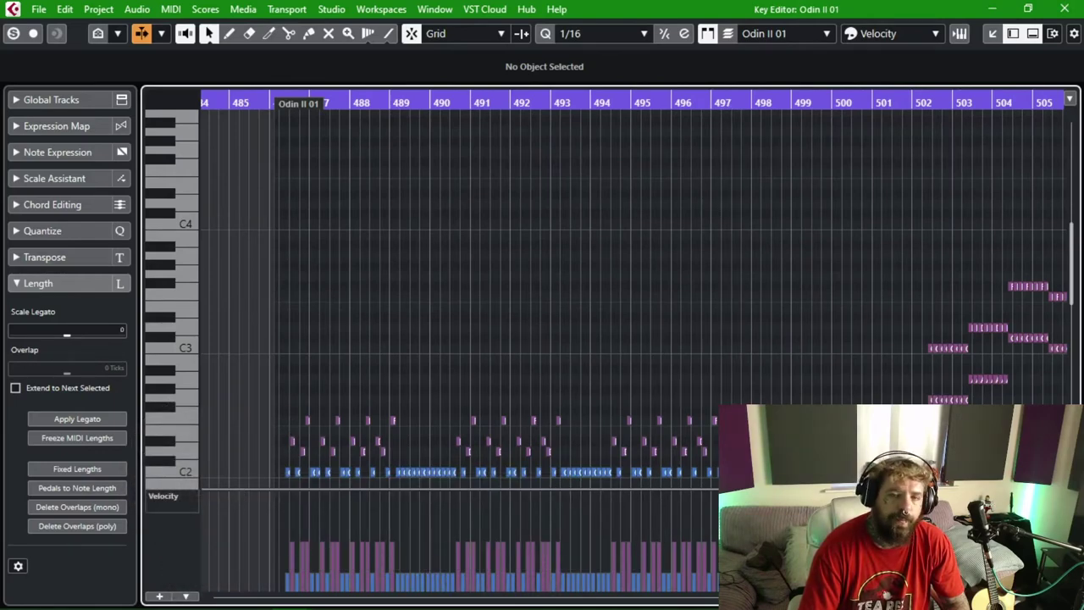
{"action": "key", "text": "ctrl+e"}
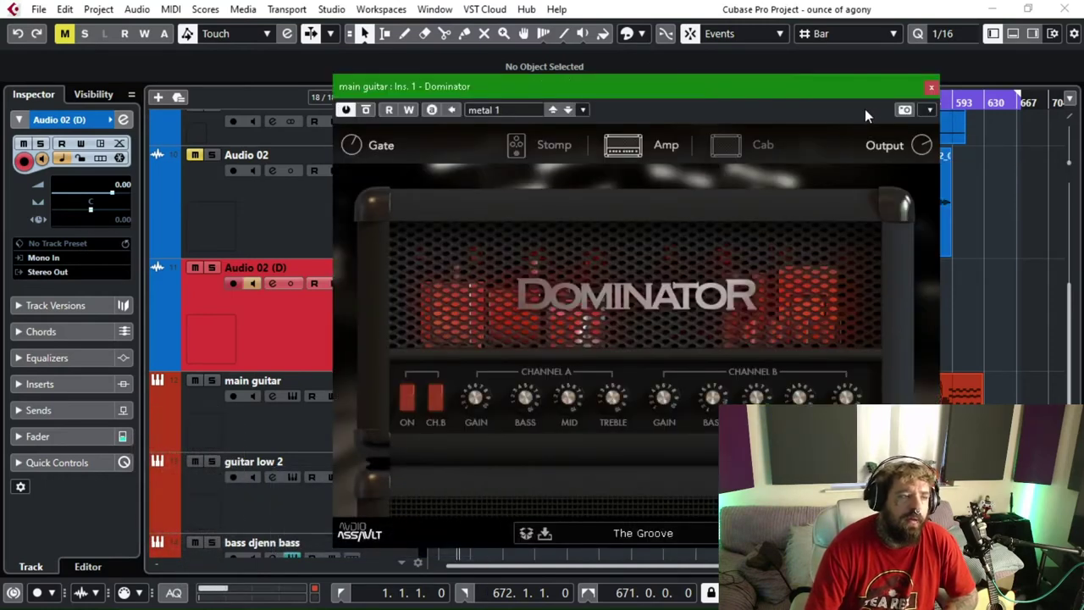
View the Dominator, Amped Roots, DjinnBass and Superior Drummer 3 plug-ins on the guitar, bass and drum tracks, closing each one.
{"action": "left_click", "coordinate": [932, 89]}
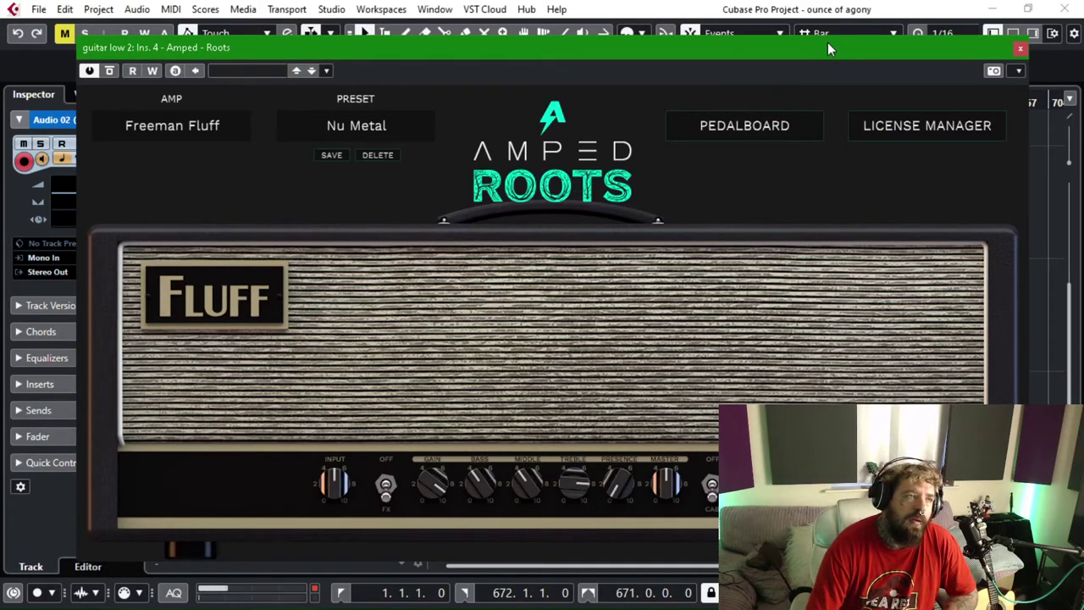
{"action": "left_click", "coordinate": [1021, 51]}
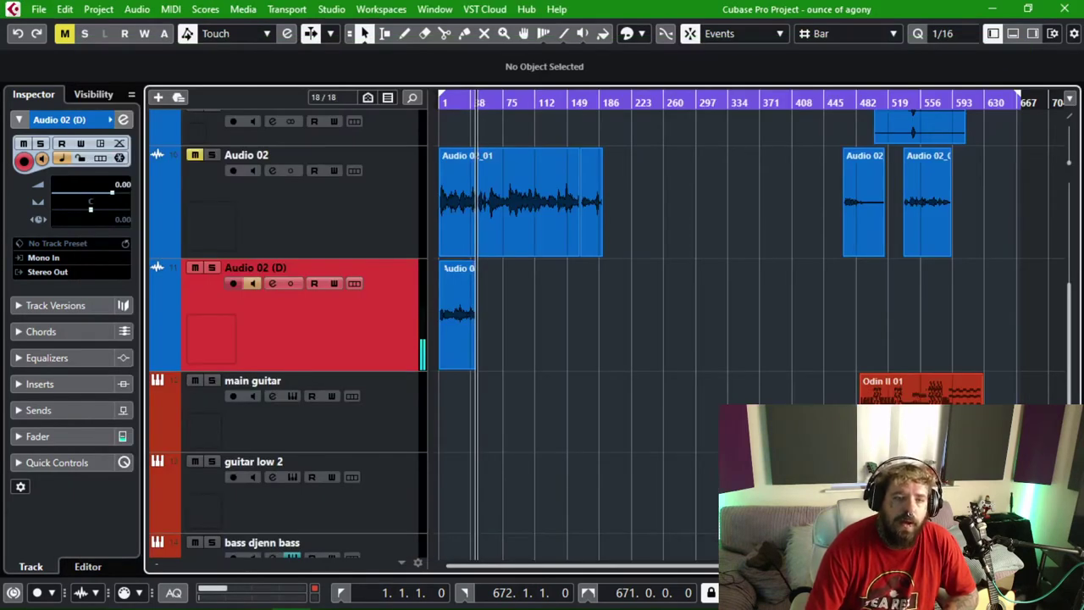
{"action": "left_click", "coordinate": [291, 556]}
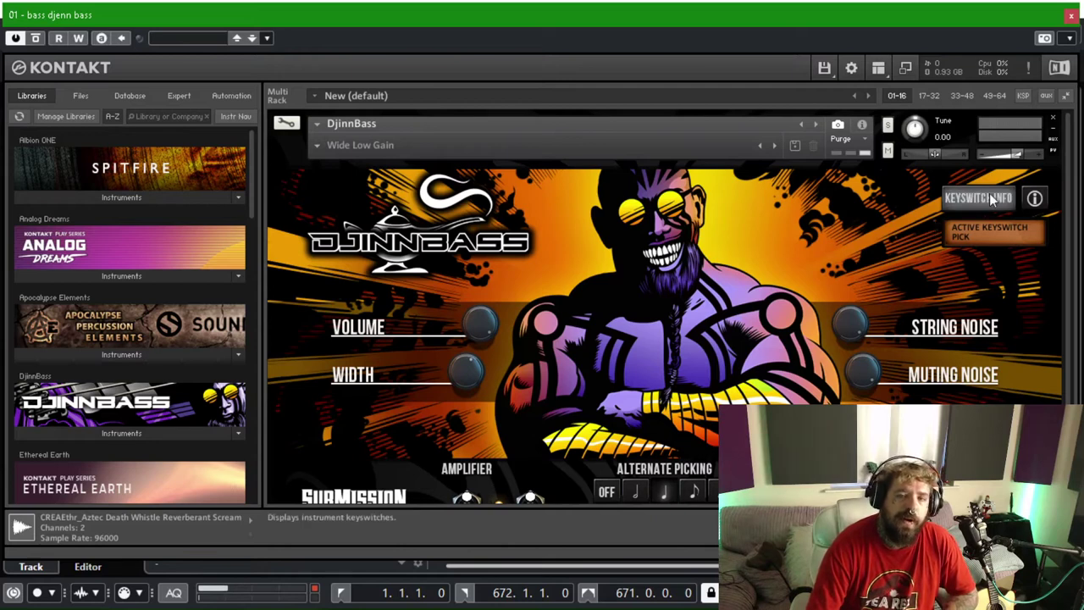
{"action": "left_click", "coordinate": [1071, 16]}
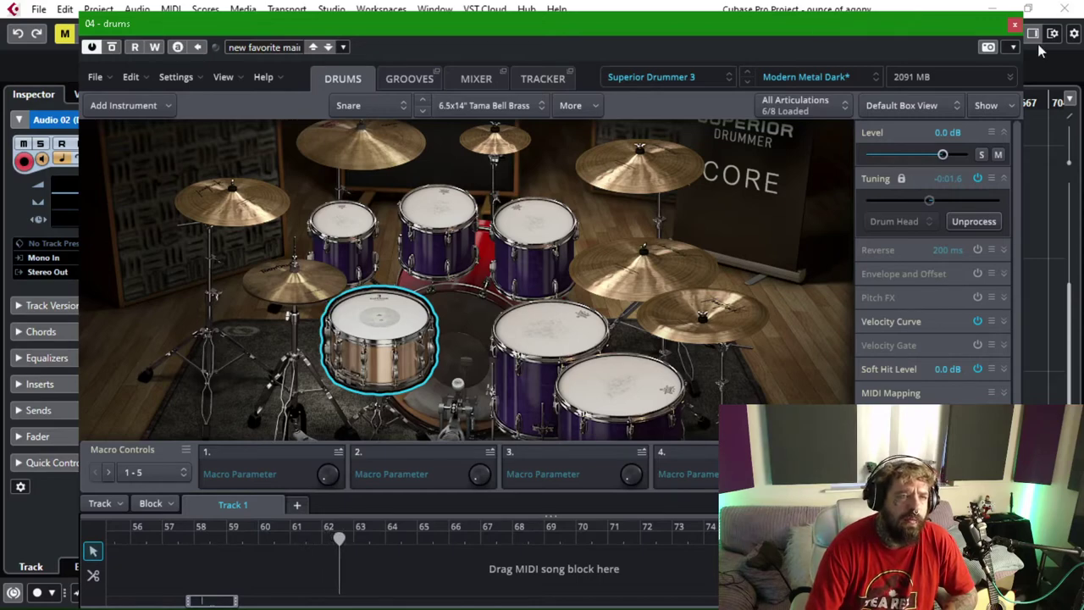
{"action": "left_click", "coordinate": [1016, 29]}
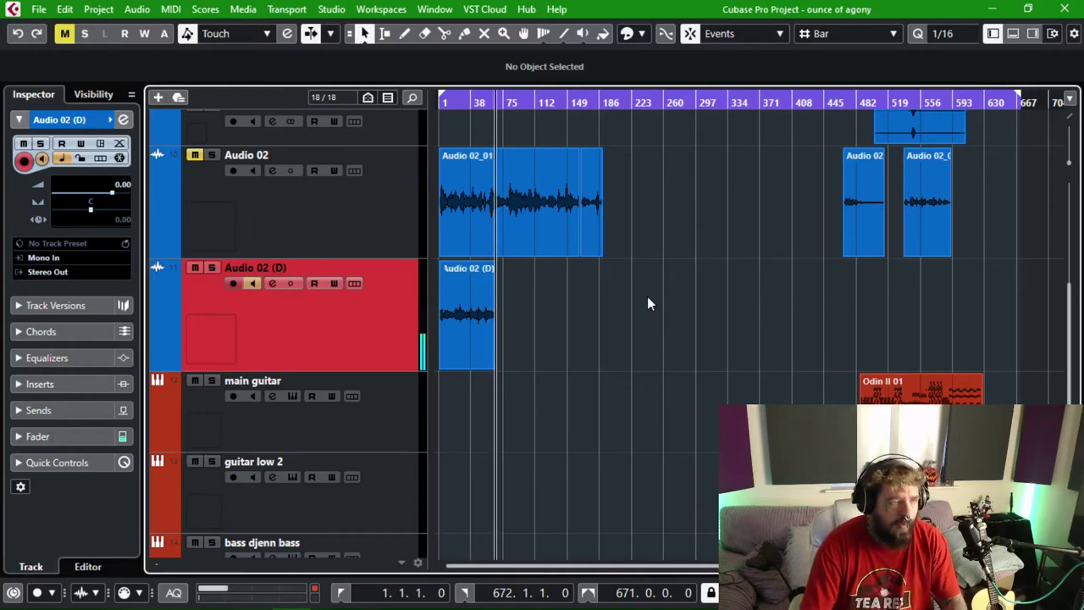
Mute the Audio 02 (D) track and turn off its input monitoring.
{"action": "left_click", "coordinate": [236, 284]}
{"action": "scroll", "coordinate": [841, 323], "scroll_direction": "down", "scroll_amount": 3}
{"action": "scroll", "coordinate": [841, 322], "scroll_direction": "up", "scroll_amount": 2}
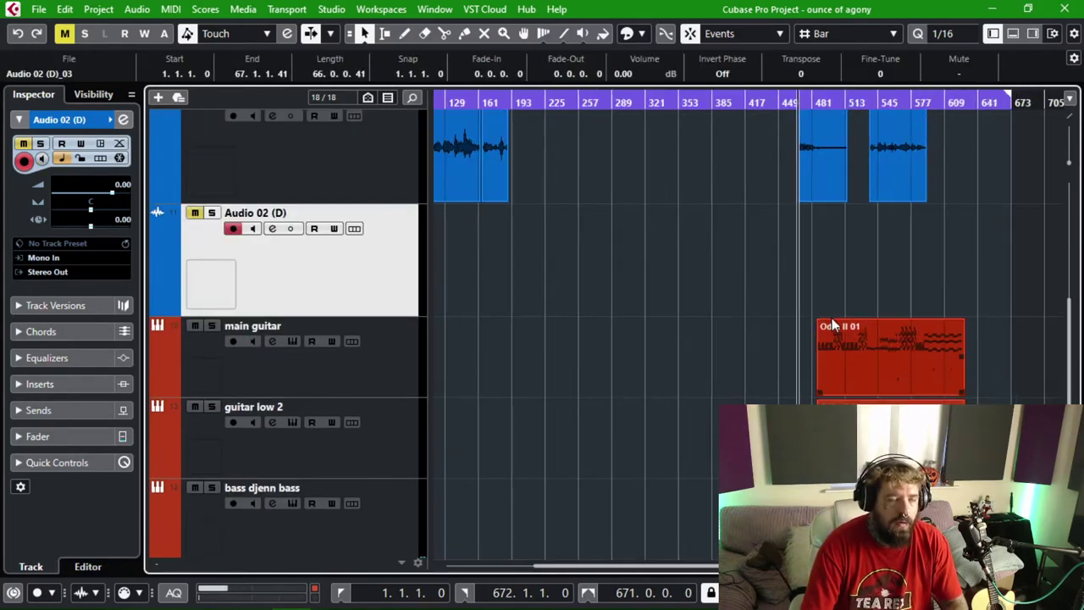
{"action": "scroll", "coordinate": [831, 318], "scroll_direction": "up", "scroll_amount": 5}
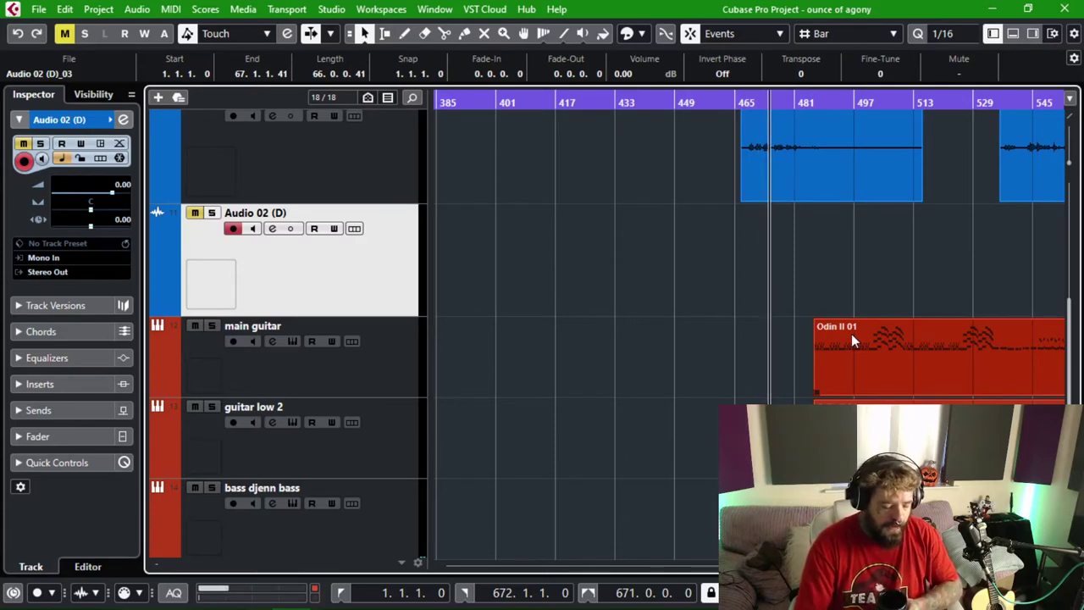
Play the song from just before the Odin II 01 part and show its notes in the Key Editor.
{"action": "key", "text": "h"}
{"action": "key", "text": "h"}
{"action": "key", "text": "h"}
{"action": "key", "text": "h"}
{"action": "key", "text": "h"}
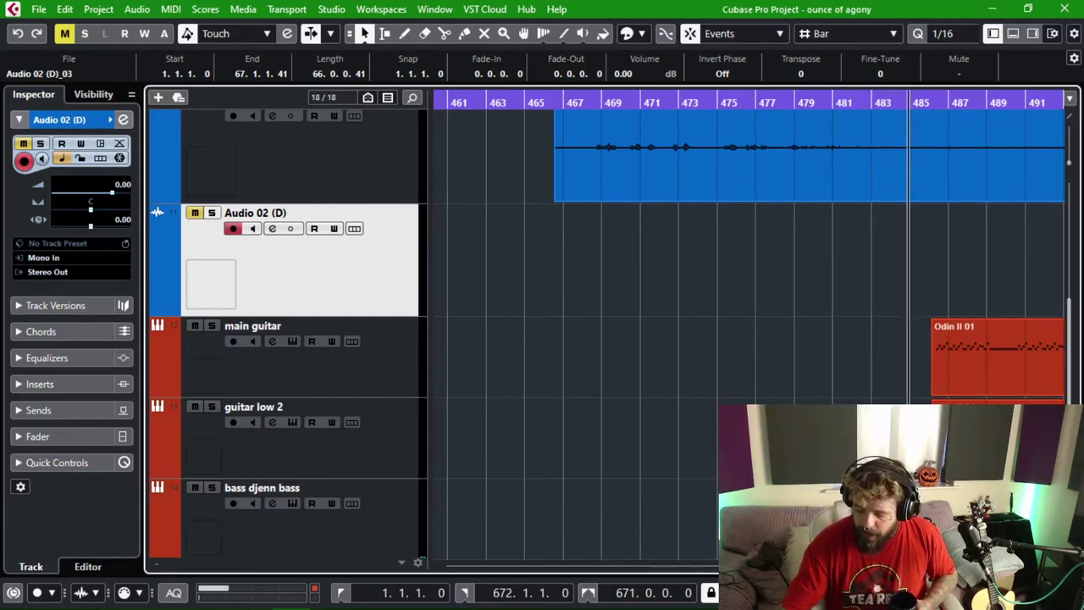
{"action": "key", "text": "ctrl+e"}
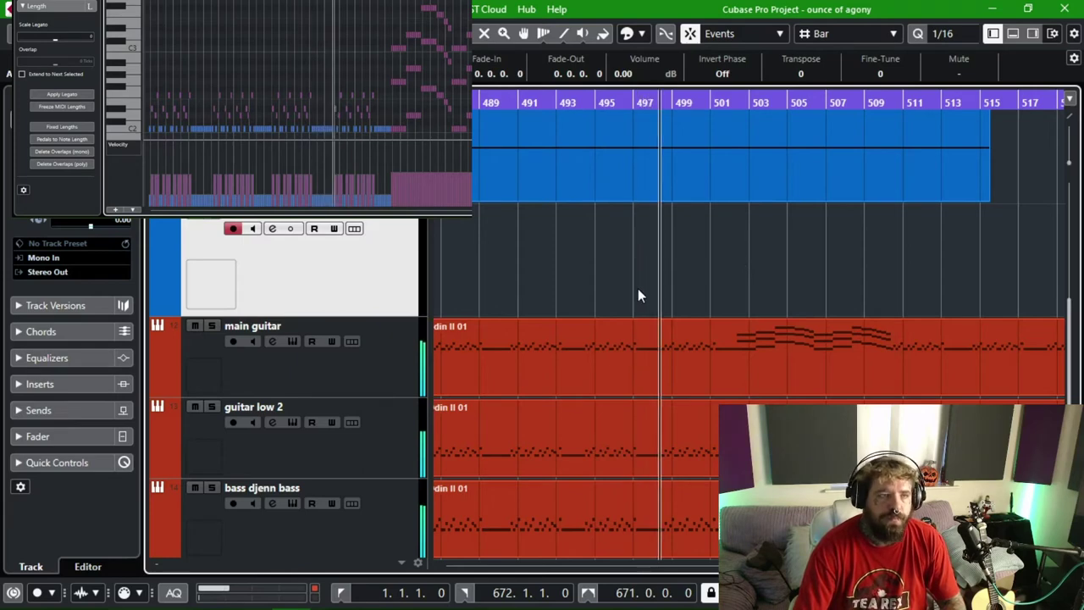
Follow the playback of the guitar and bass parts in the arrangement from about bar 498 to bar 505.
{"action": "key", "text": "g"}
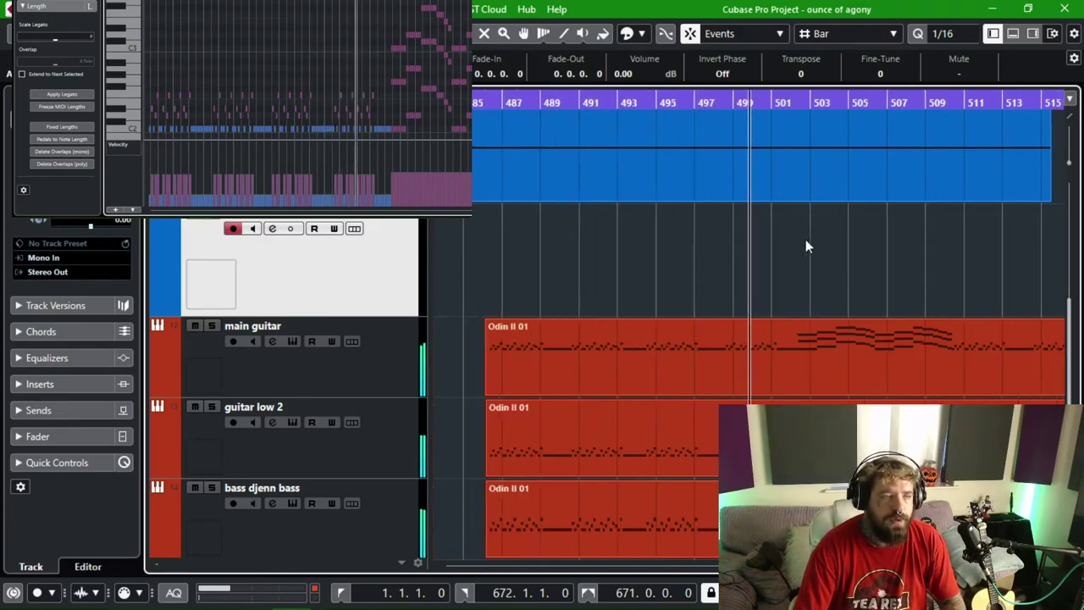
{"action": "key", "text": "g"}
{"action": "key", "text": "g"}
{"action": "key", "text": "g"}
{"action": "key", "text": "g"}
{"action": "key", "text": "g"}
{"action": "key", "text": "g"}
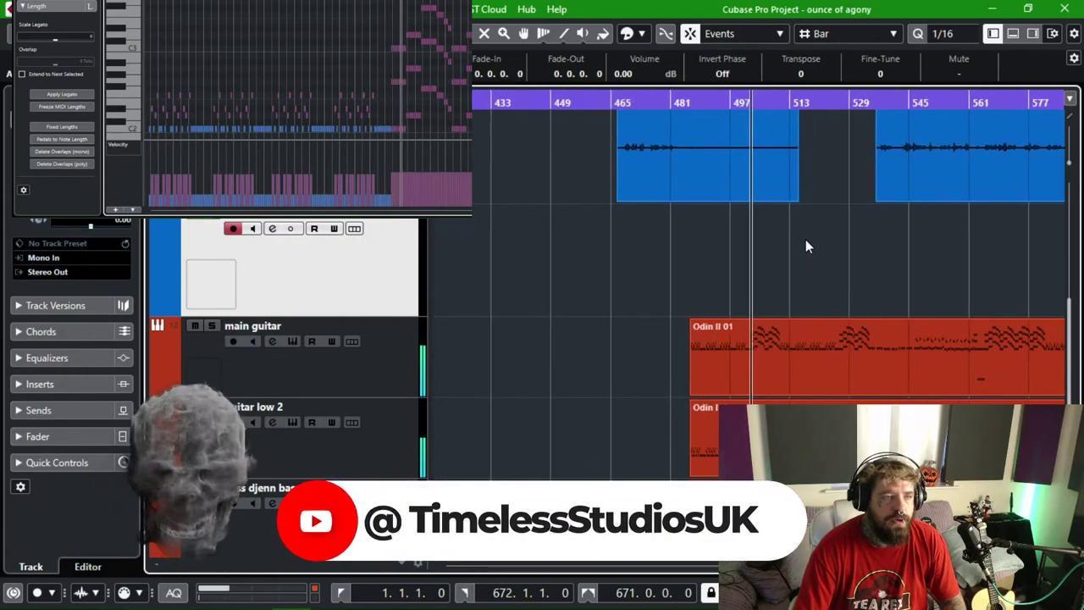
{"action": "key", "text": "g"}
{"action": "key", "text": "g"}
{"action": "key", "text": "h"}
{"action": "key", "text": "h"}
{"action": "key", "text": "h"}
{"action": "key", "text": "h"}
{"action": "key", "text": "h"}
{"action": "key", "text": "h"}
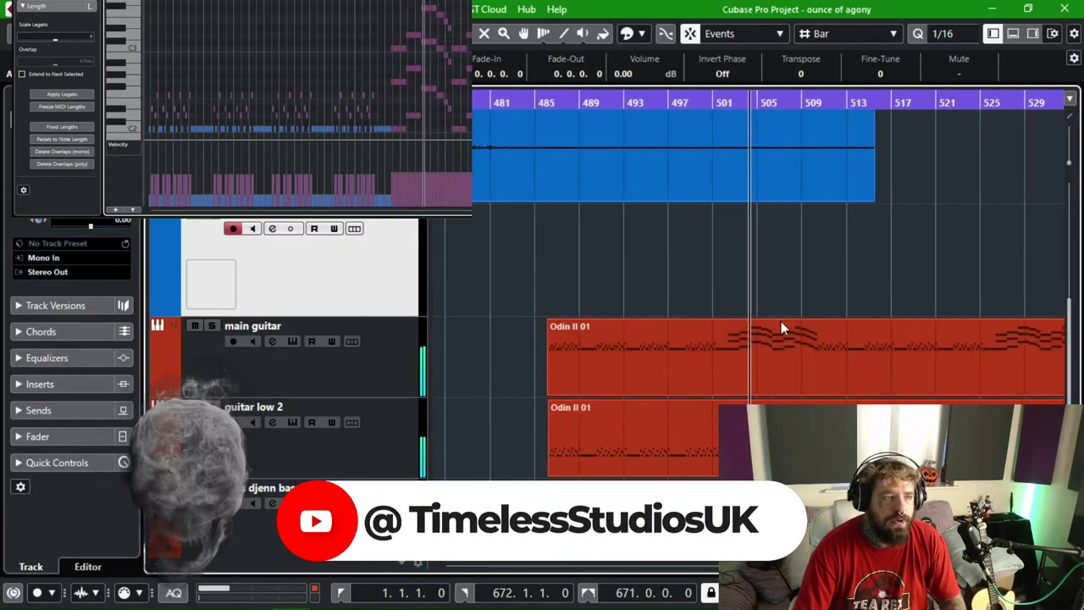
Open the main guitar's Odin II 01 part for note editing and move the Key Editor into its own window.
{"action": "double_click", "coordinate": [781, 381]}
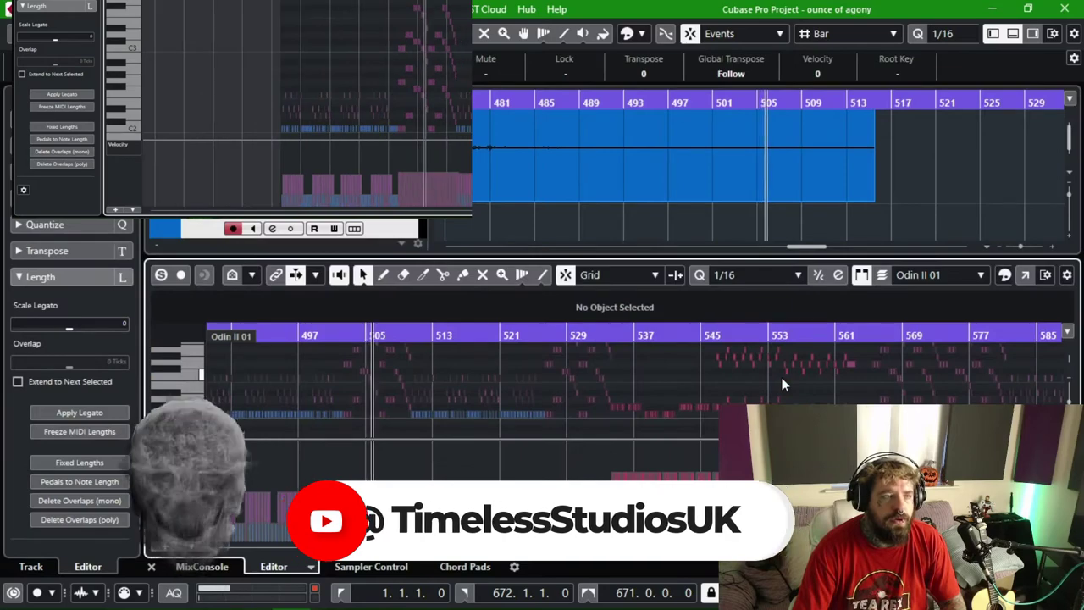
{"action": "key", "text": "h"}
{"action": "key", "text": "h"}
{"action": "key", "text": "h"}
{"action": "key", "text": "h"}
{"action": "key", "text": "h"}
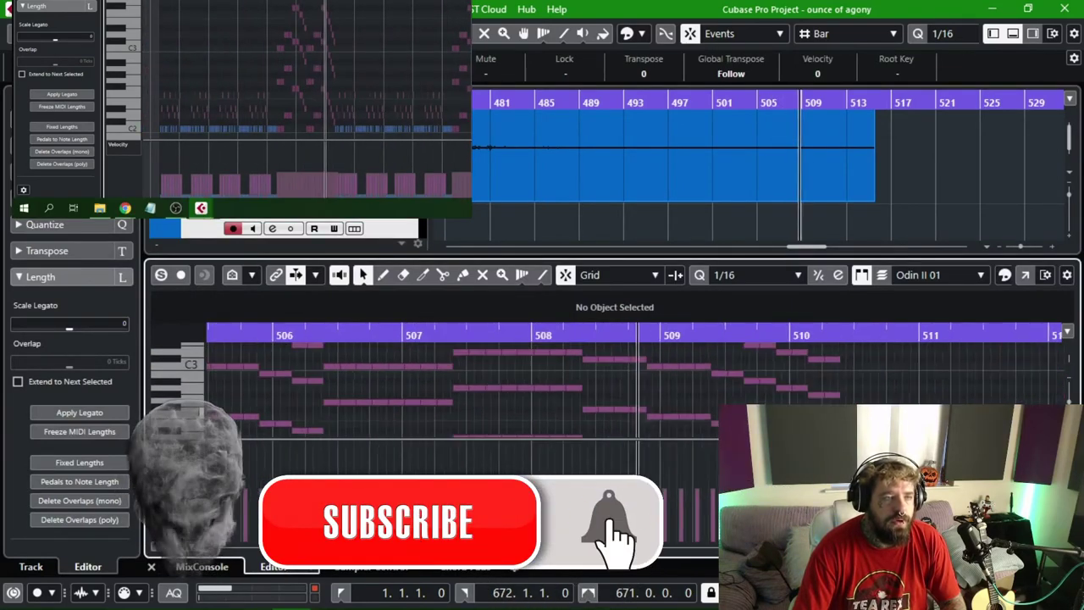
{"action": "key", "text": "g"}
{"action": "key", "text": "g"}
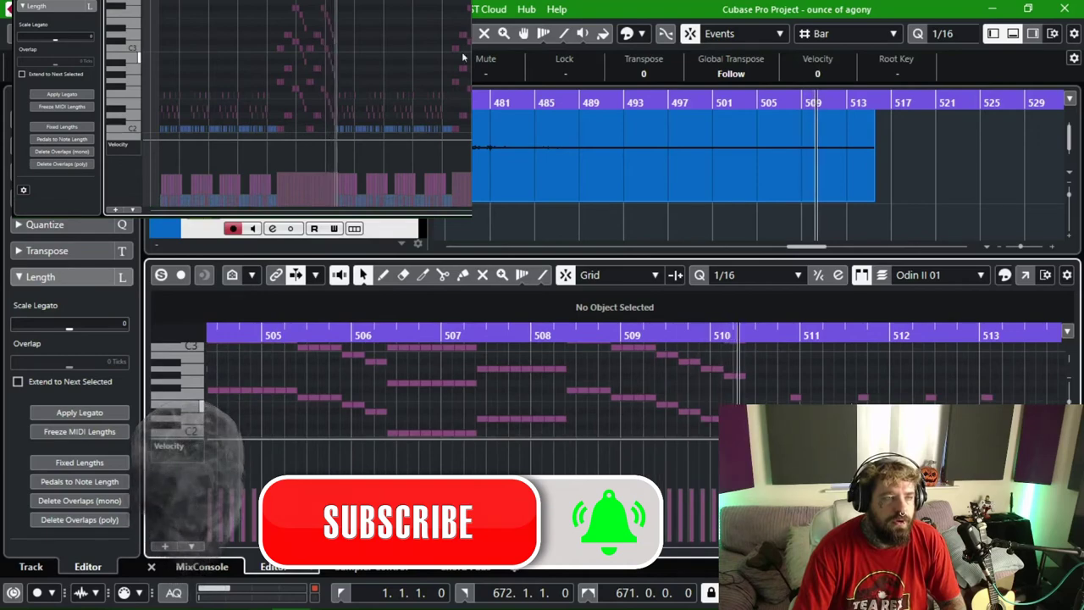
{"action": "scroll", "coordinate": [970, 319], "scroll_direction": "down", "scroll_amount": 1}
{"action": "left_click", "coordinate": [1019, 275]}
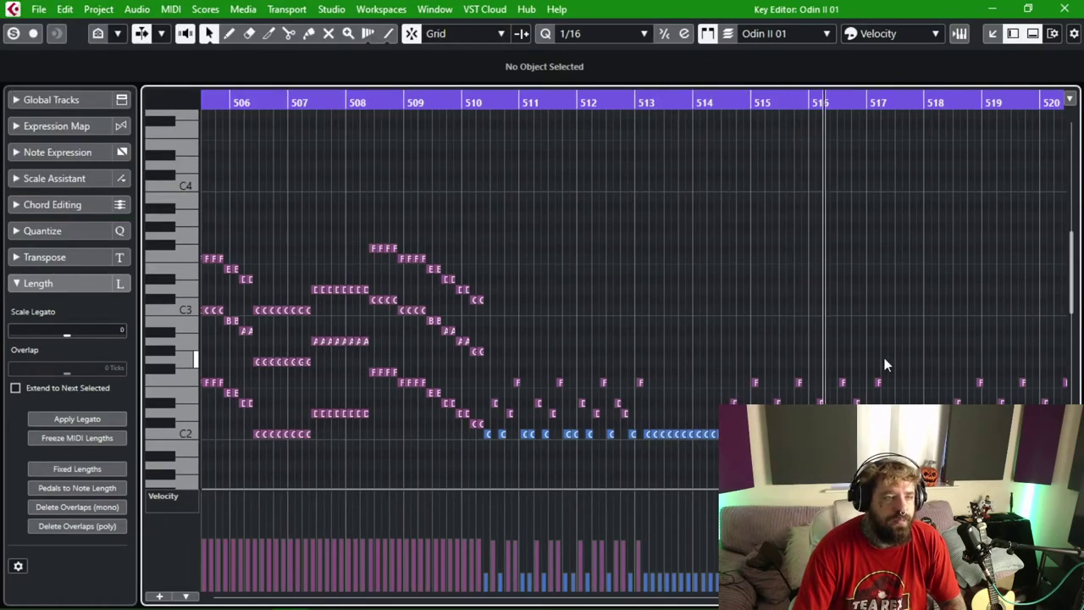
Examine the main guitar's riffs and chords in the Key Editor during playback up to about bar 582.
{"action": "key", "text": "g"}
{"action": "key", "text": "g"}
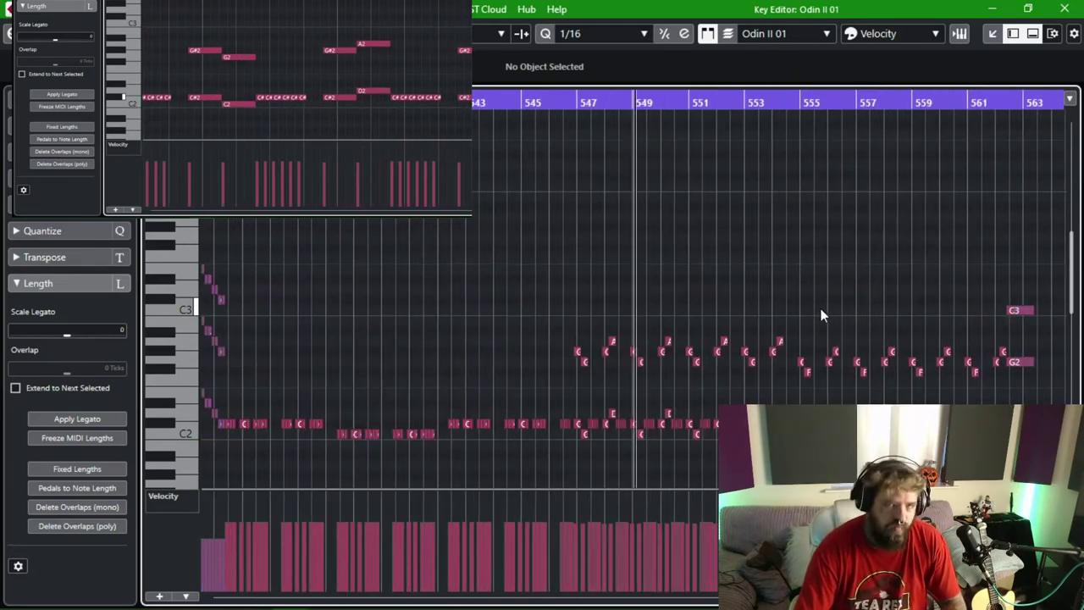
{"action": "scroll", "coordinate": [781, 343], "scroll_direction": "up", "scroll_amount": 4}
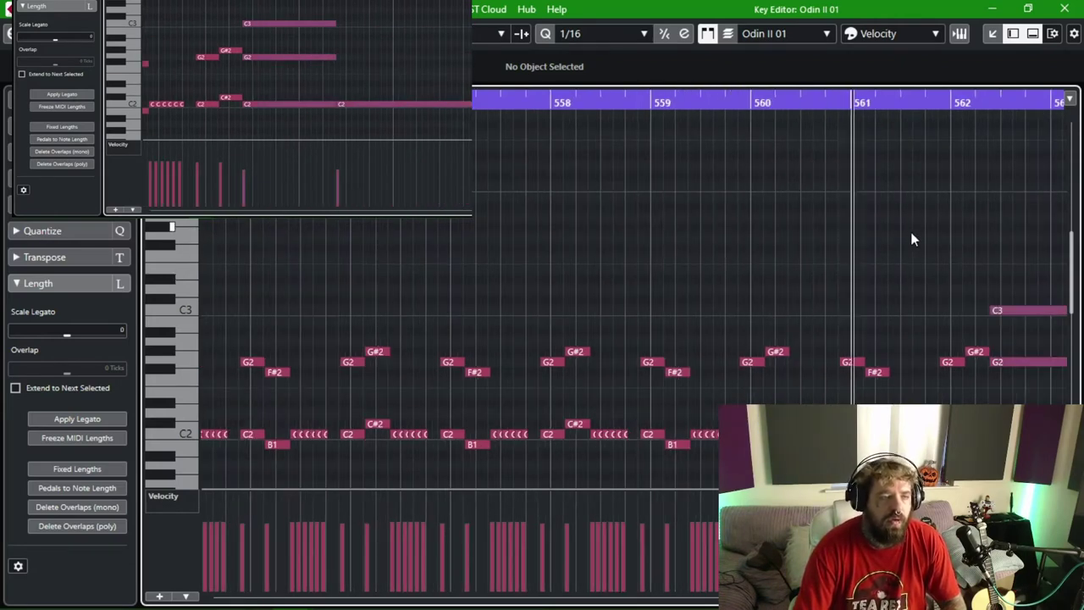
{"action": "key", "text": "g"}
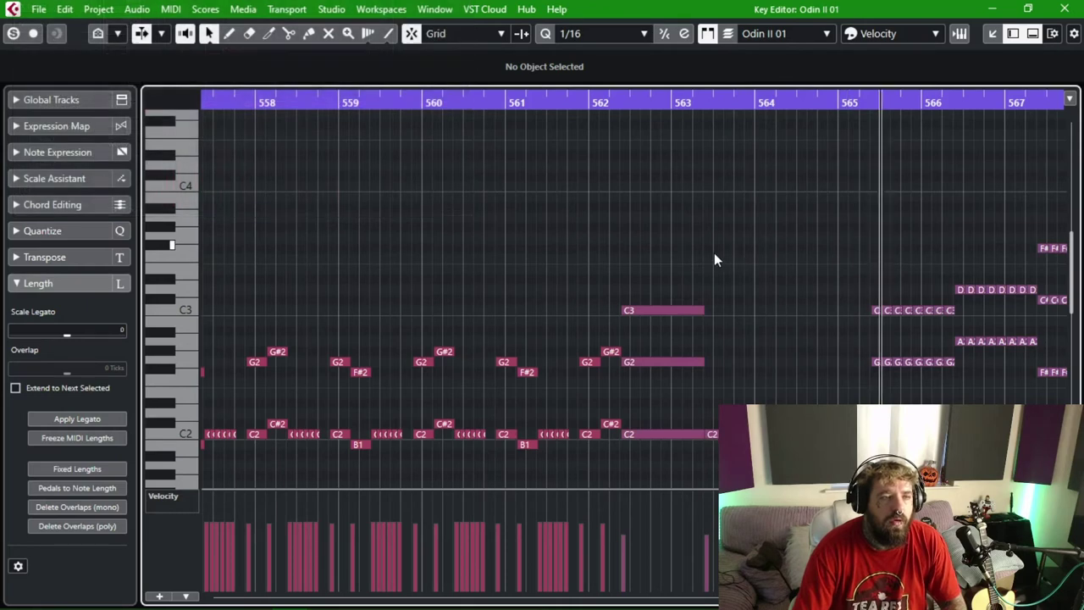
{"action": "key", "text": "g"}
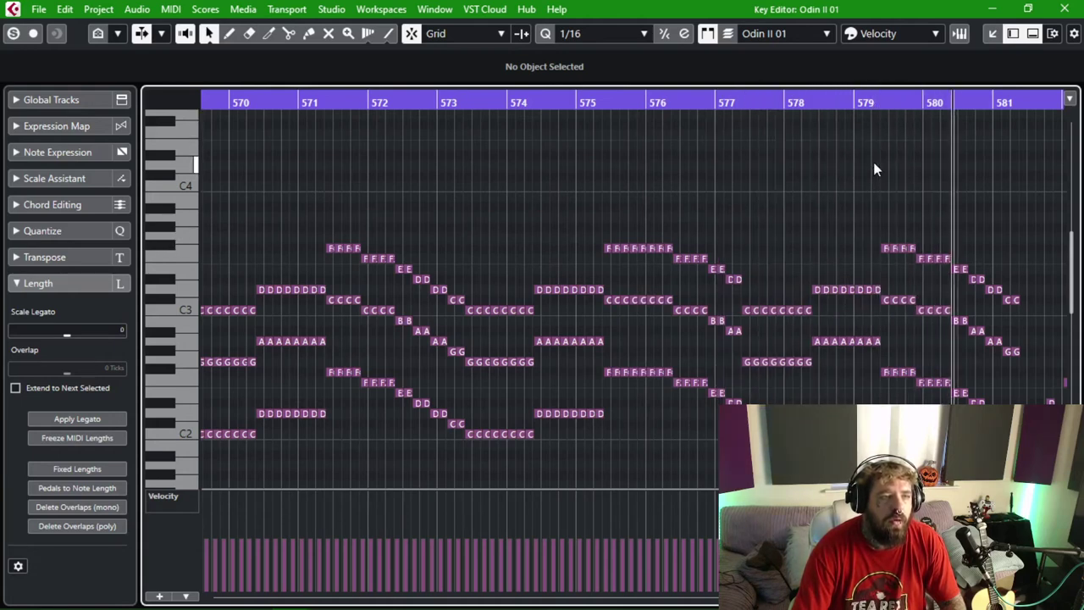
{"action": "key", "text": "g"}
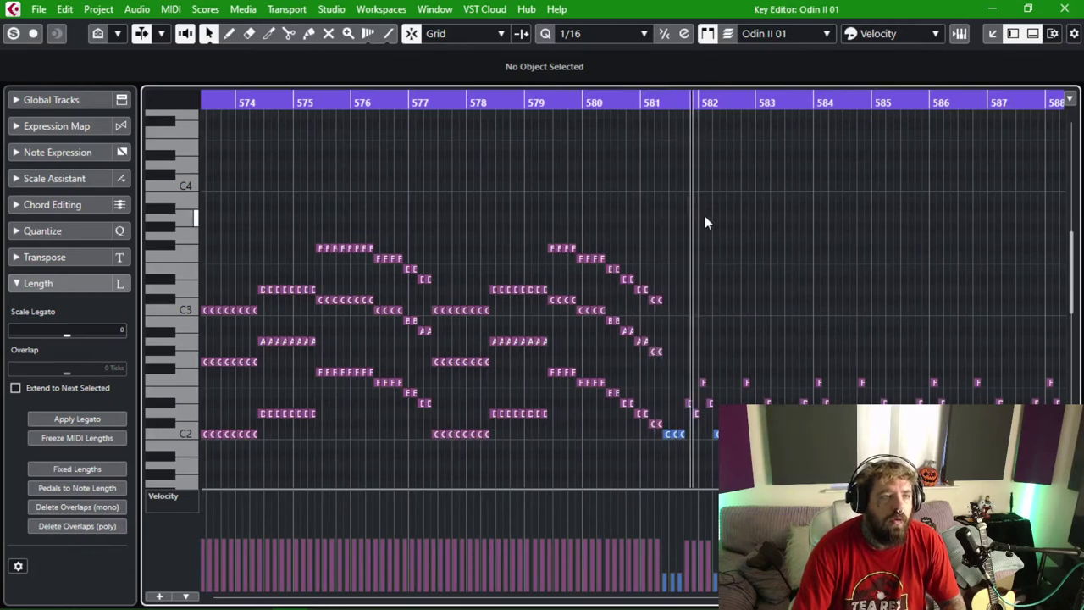
Examine the main guitar's chord passages in the Key Editor during playback from about bar 582 to bar 608.
{"action": "key", "text": "g"}
{"action": "key", "text": "g"}
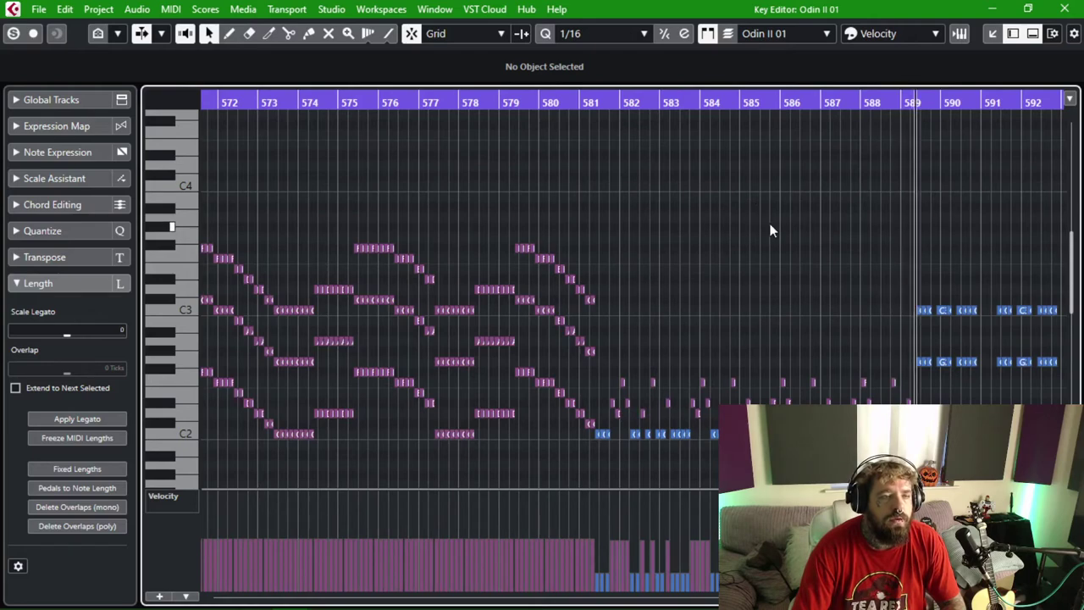
{"action": "key", "text": "g"}
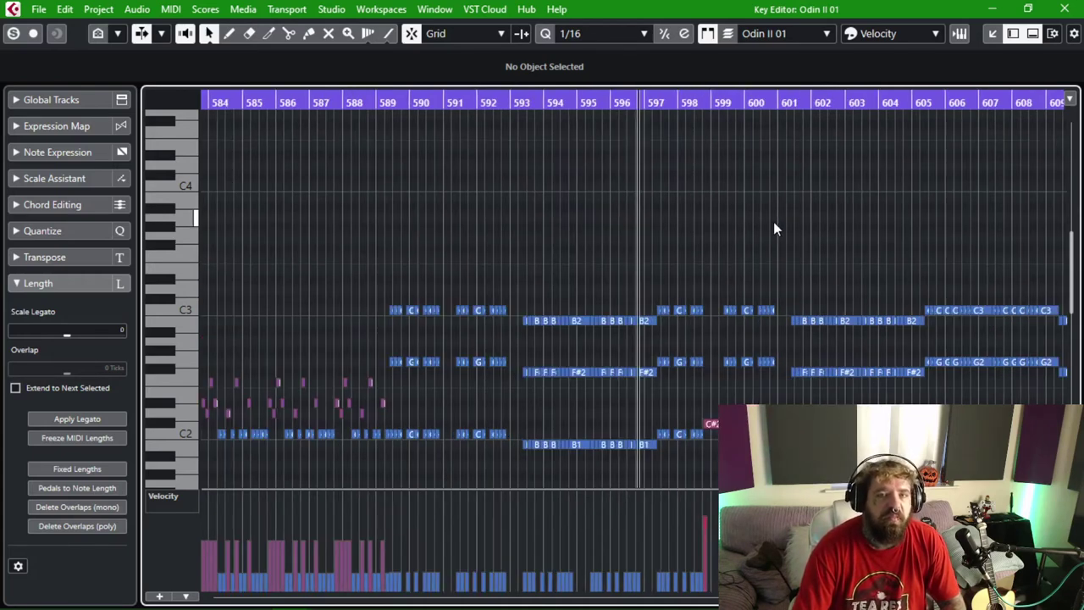
{"action": "key", "text": "h"}
{"action": "key", "text": "h"}
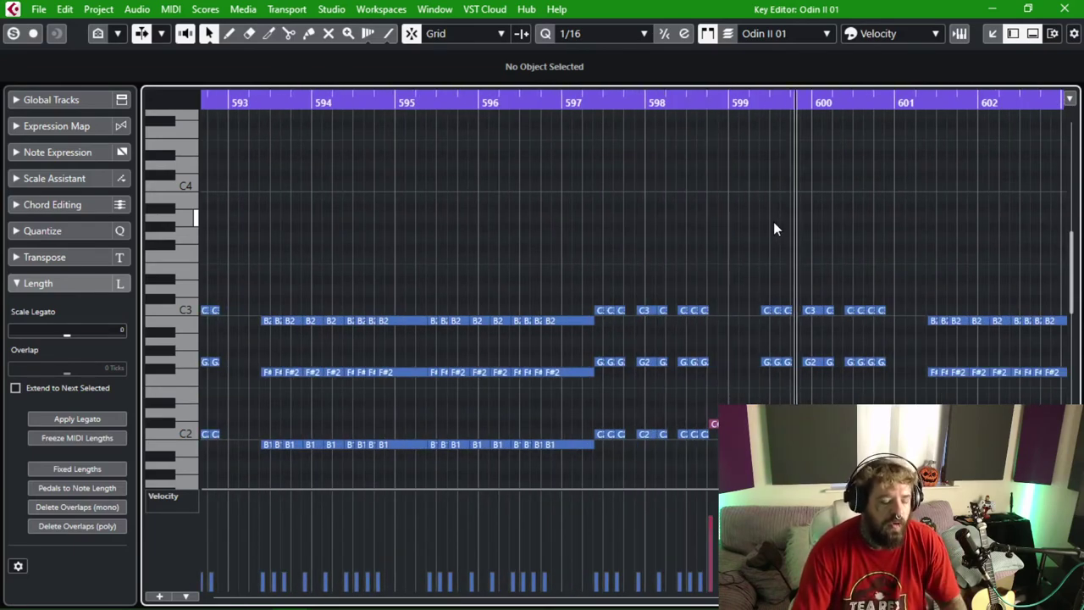
{"action": "key", "text": "g"}
{"action": "key", "text": "g"}
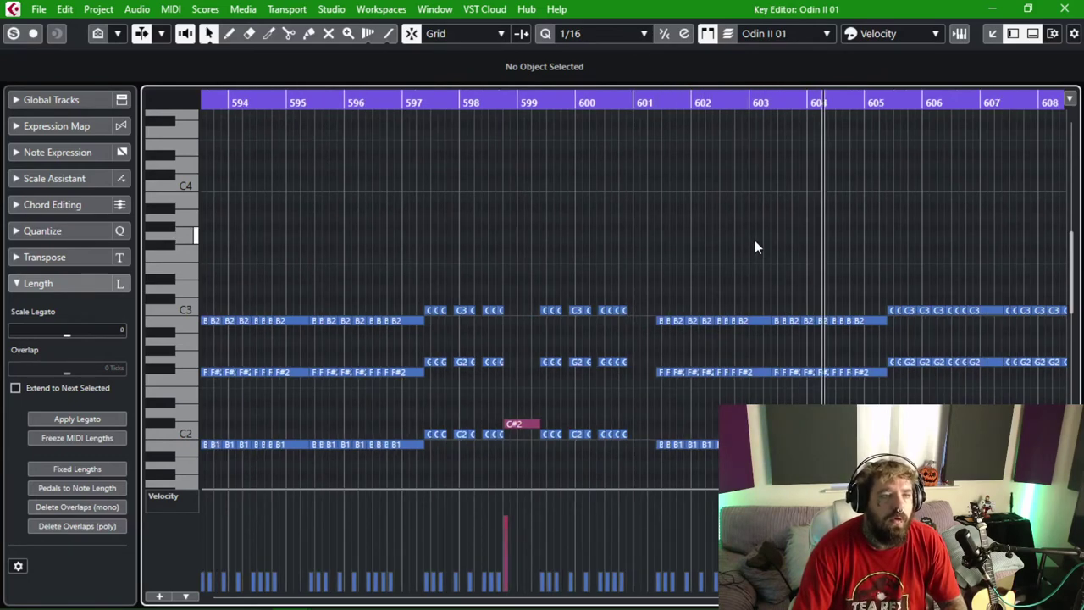
{"action": "key", "text": "g"}
{"action": "key", "text": "g"}
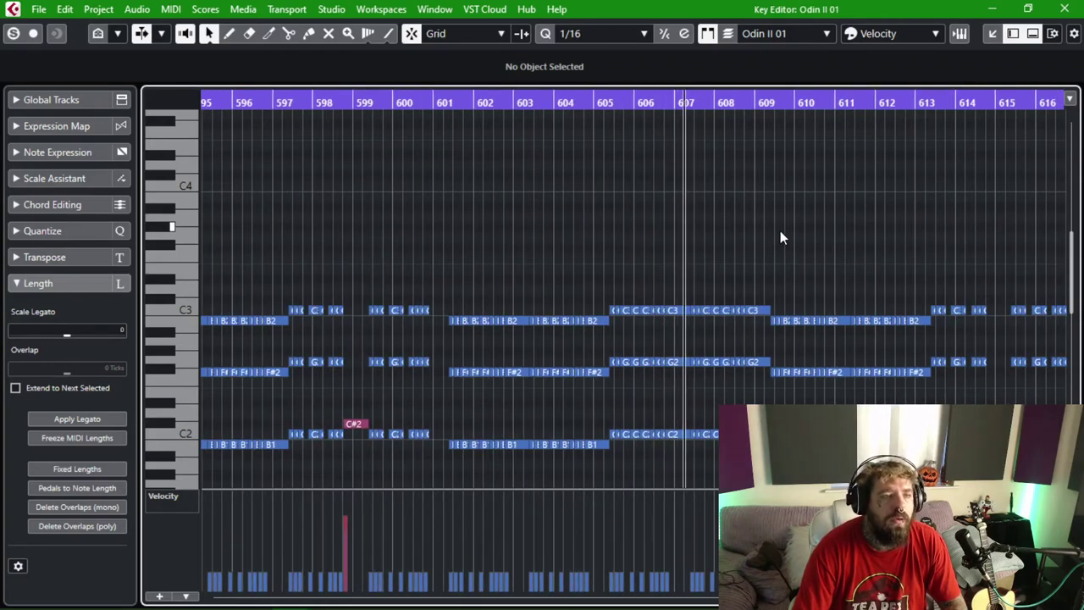
{"action": "key", "text": "h"}
{"action": "key", "text": "h"}
{"action": "key", "text": "h"}
{"action": "key", "text": "h"}
{"action": "key", "text": "h"}
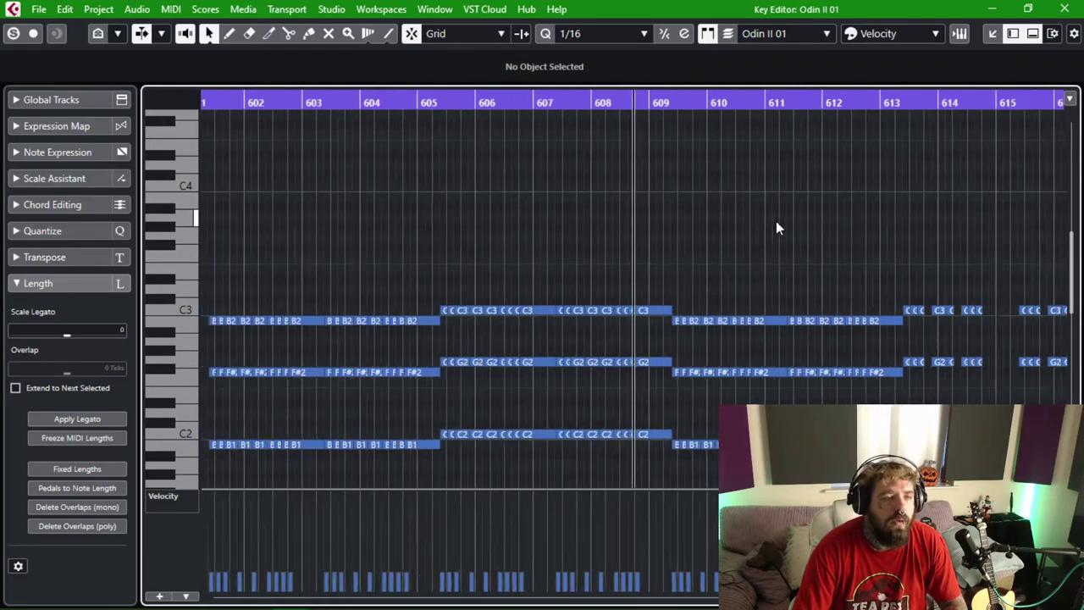
Follow the part's remaining chords to about bar 625 with auto-scroll turned on, and close the Key Editor.
{"action": "key", "text": "f"}
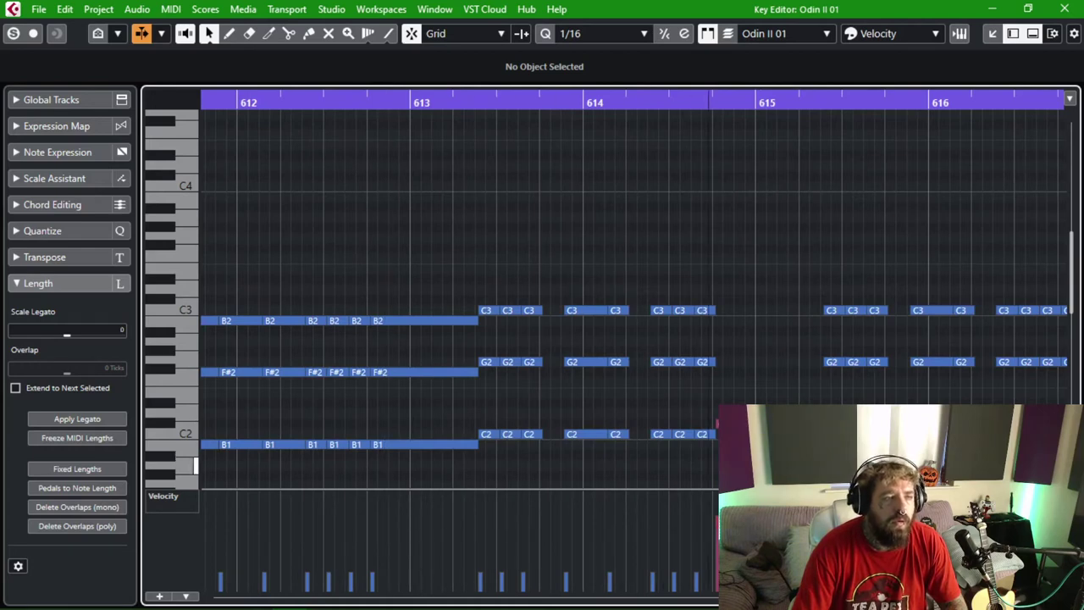
{"action": "key", "text": "g"}
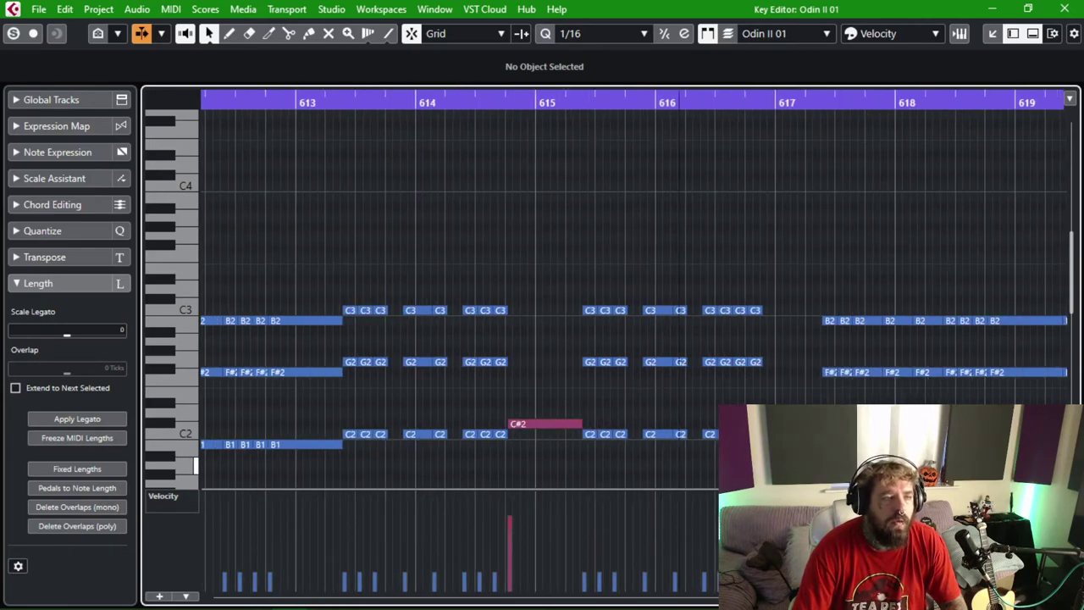
{"action": "key", "text": "g"}
{"action": "key", "text": "g"}
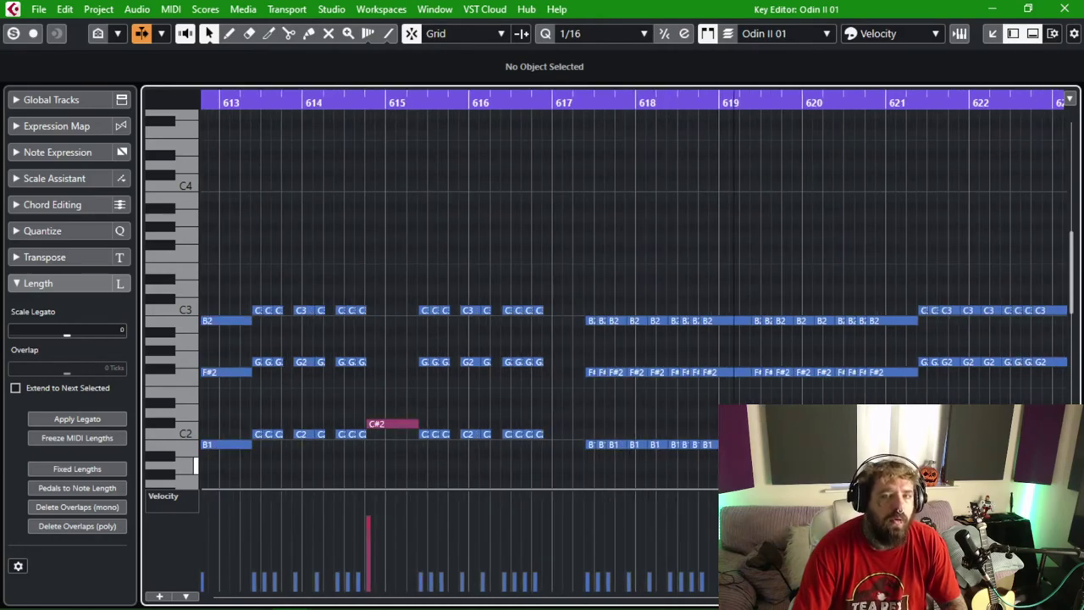
{"action": "key", "text": "g"}
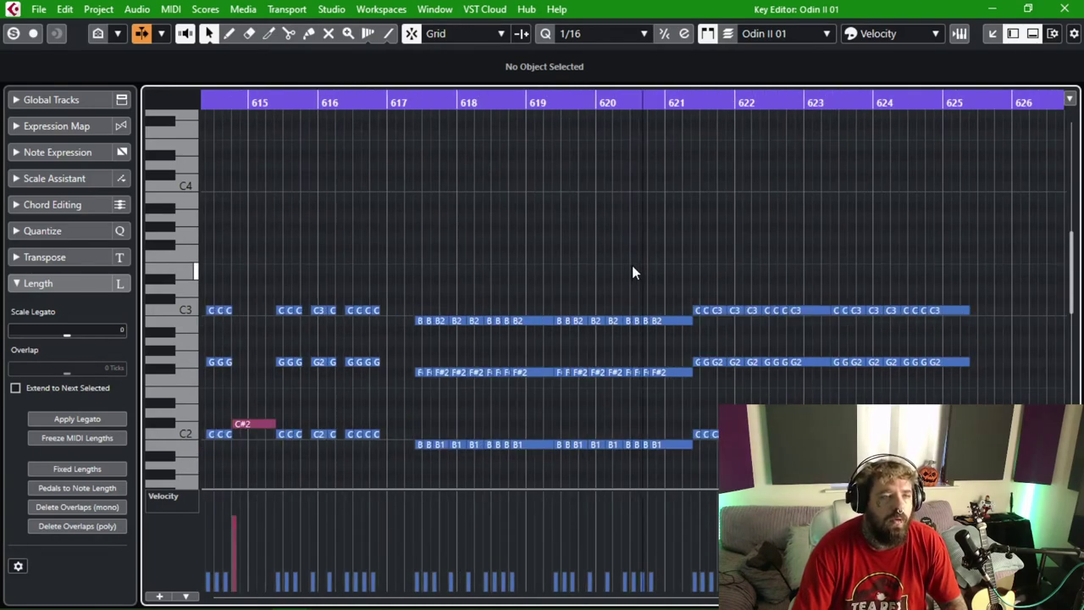
{"action": "key", "text": "g"}
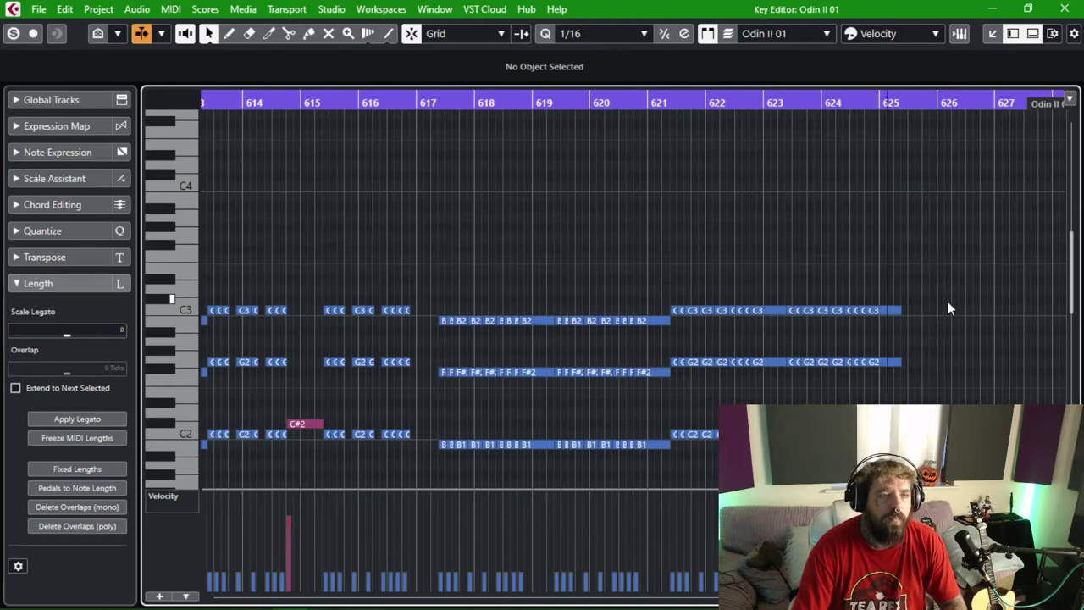
{"action": "key", "text": "Escape"}
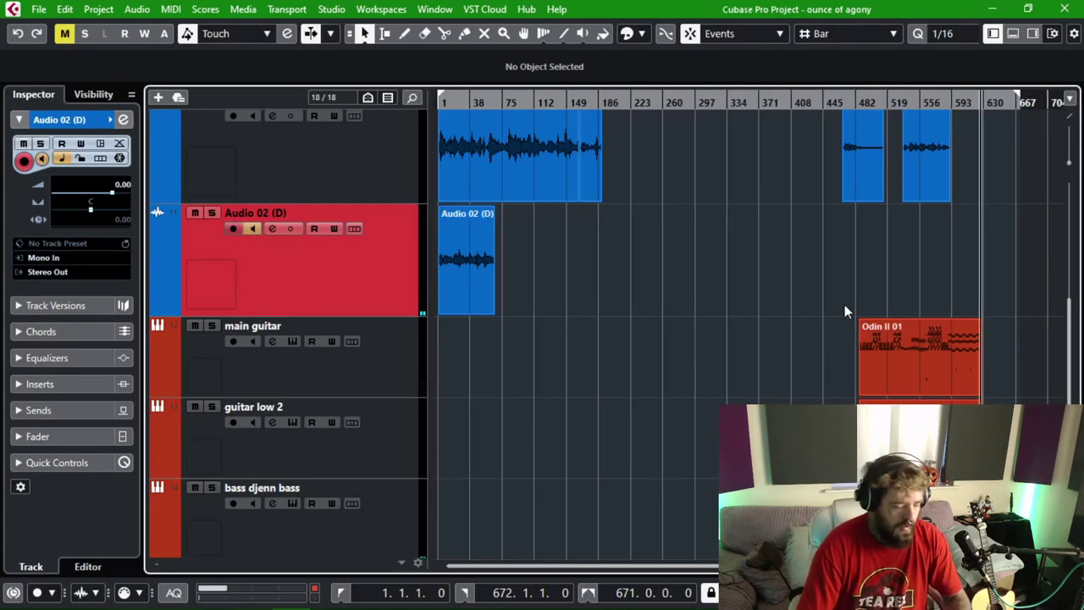
Follow the recording on the Audio 02 (D) track past the end of the guitar parts in the arrangement.
{"action": "key", "text": "h"}
{"action": "key", "text": "h"}
{"action": "key", "text": "h"}
{"action": "key", "text": "h"}
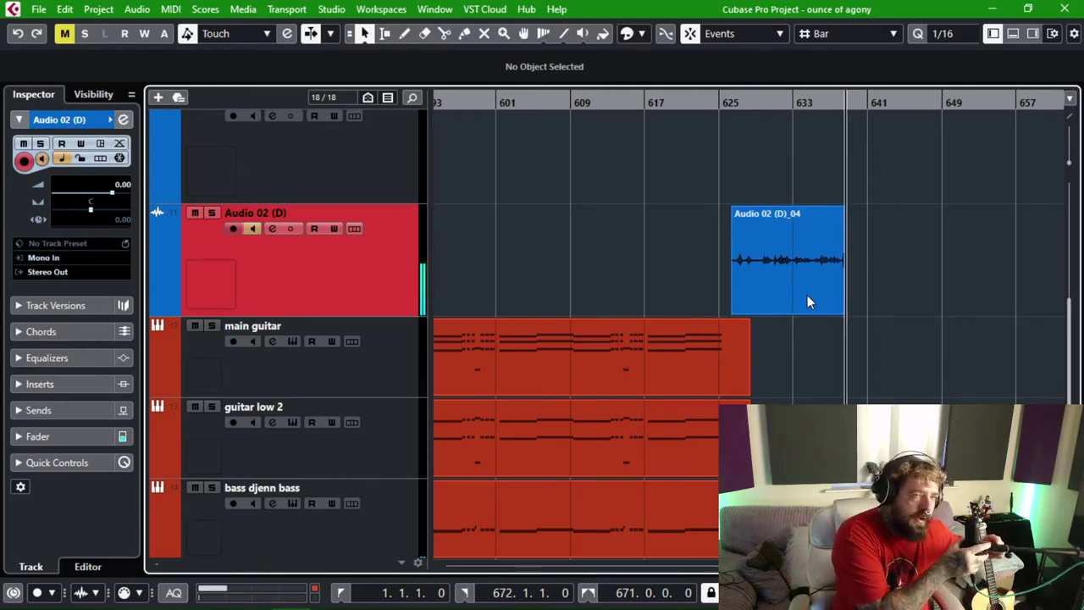
{"action": "key", "text": "space"}
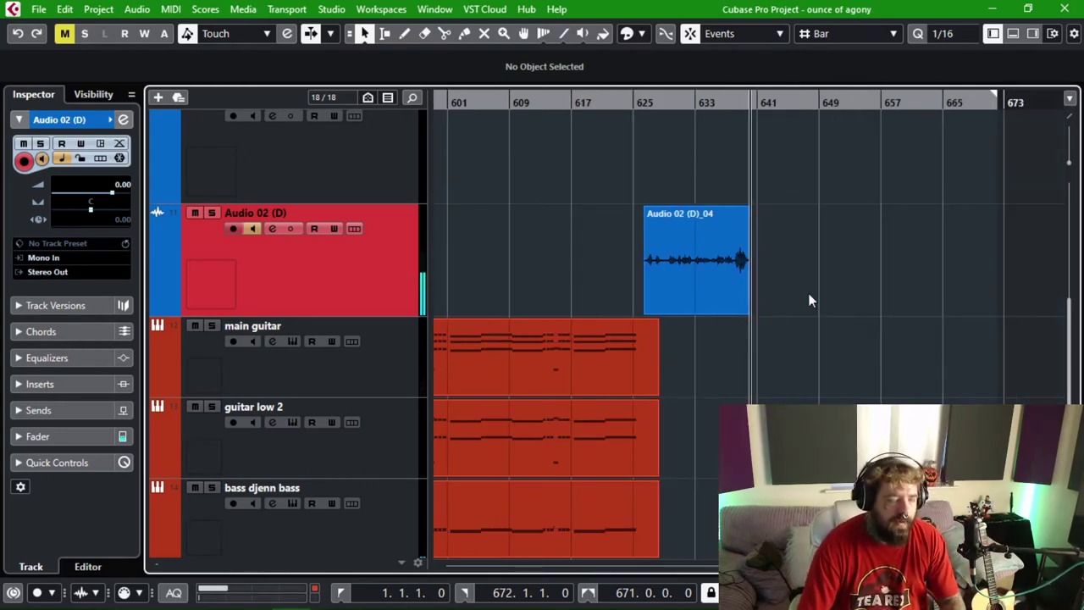
Open the main guitar's Odin II instrument and view its list of guitar modes, keeping Panned Leads Expanded.
{"action": "key", "text": "g"}
{"action": "key", "text": "g"}
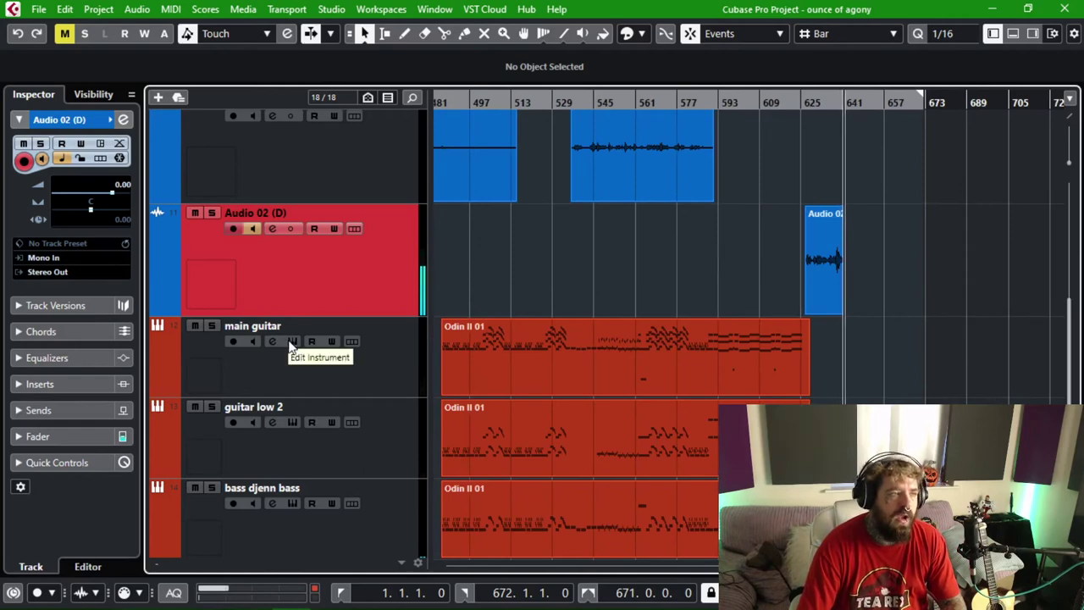
{"action": "left_click", "coordinate": [290, 341]}
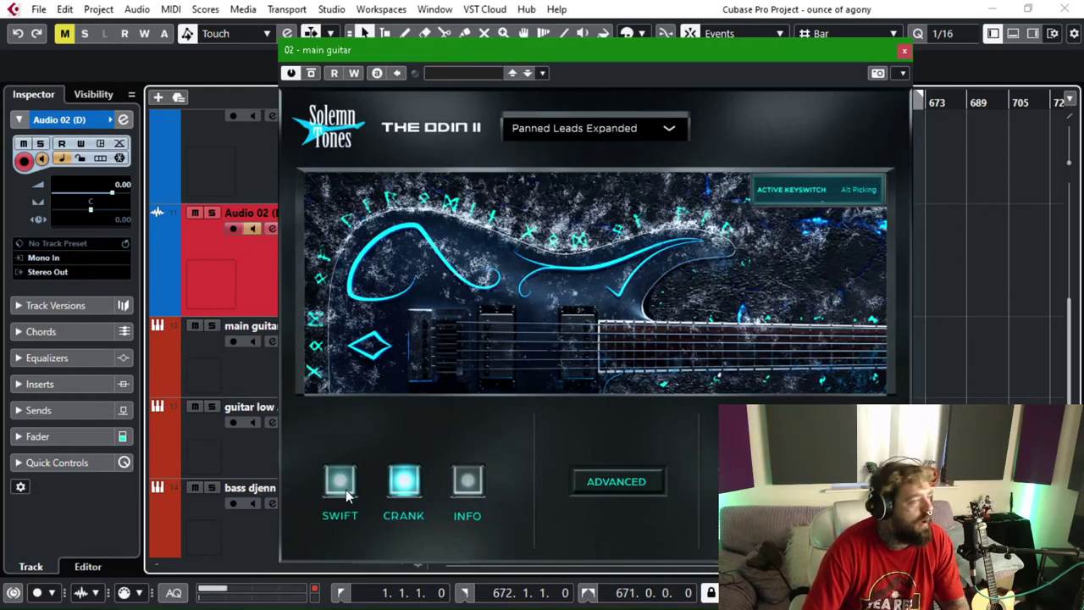
{"action": "left_click", "coordinate": [616, 128]}
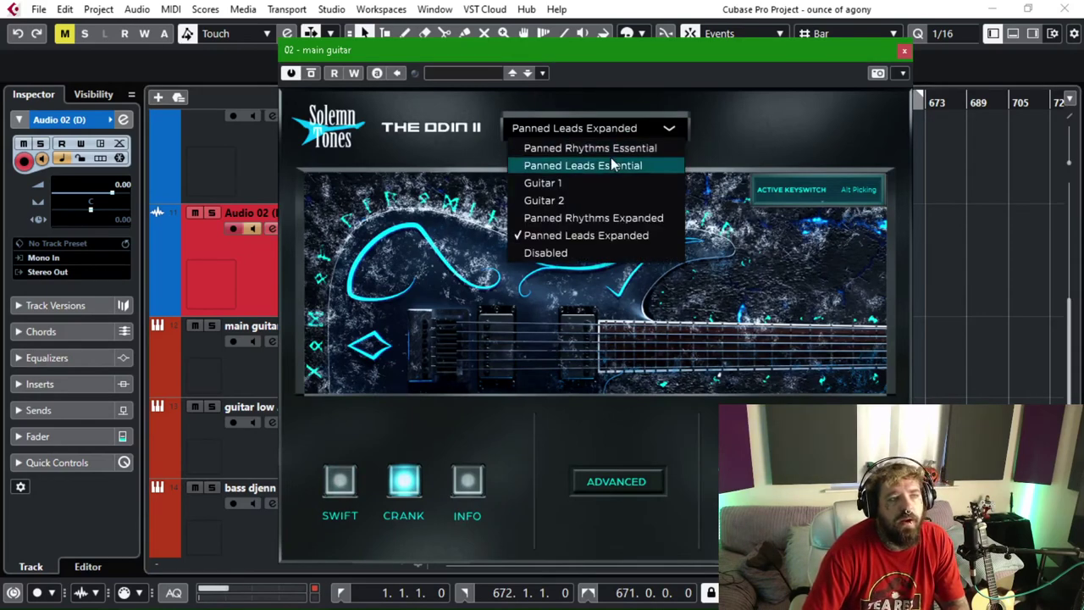
{"action": "left_click", "coordinate": [599, 129]}
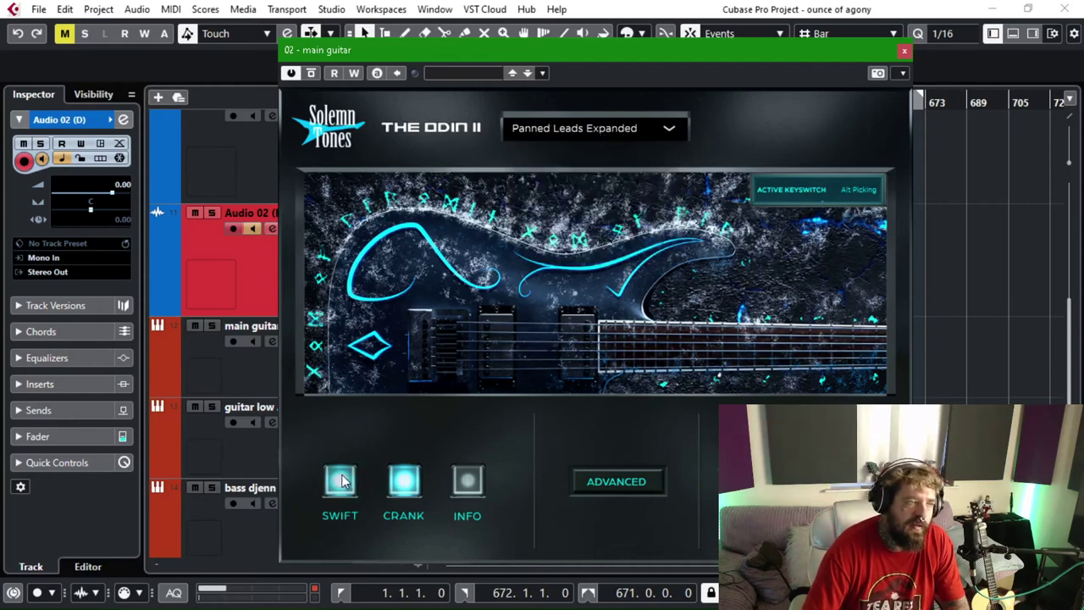
Examine the Odin II keyswitch and velocity info with Swift mode on and off, and return to the guitar view.
{"action": "left_click", "coordinate": [469, 481]}
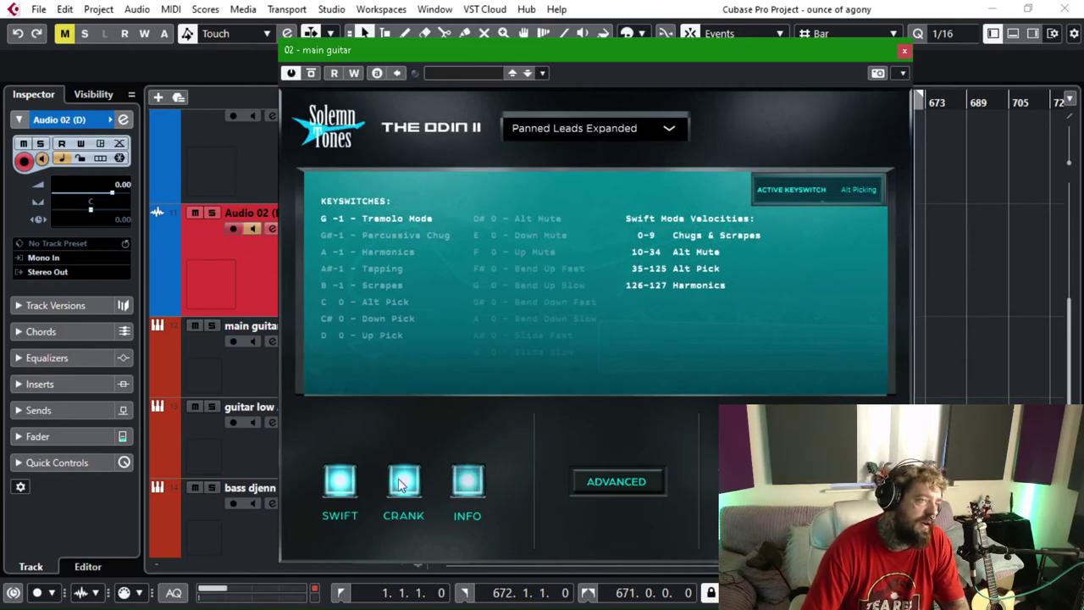
{"action": "left_click", "coordinate": [340, 481]}
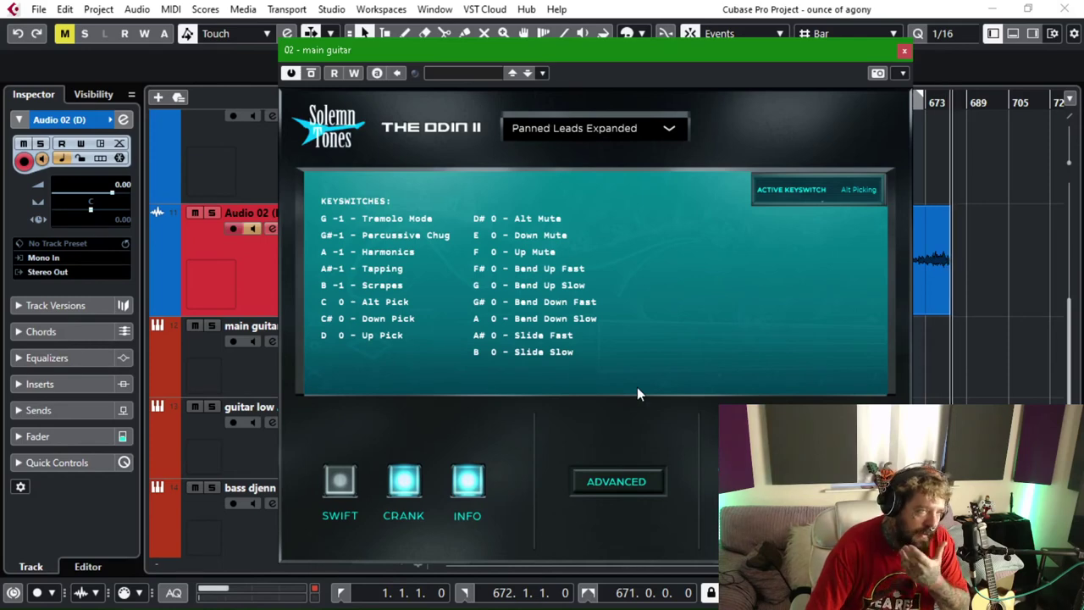
{"action": "left_click", "coordinate": [478, 481]}
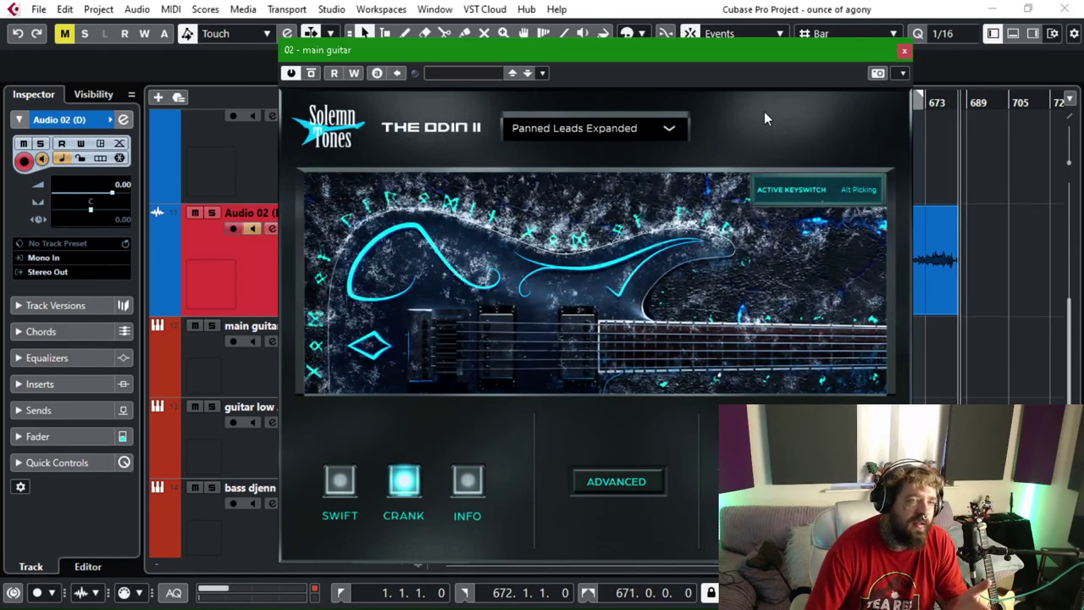